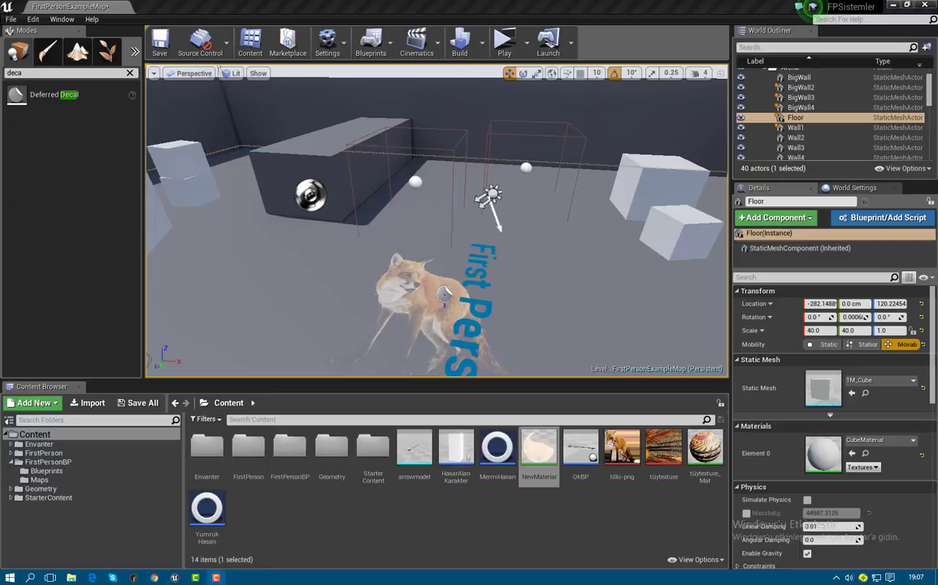
scroll(436, 221, "up", 2)
scroll(437, 221, "up", 3)
scroll(436, 221, "up", 3)
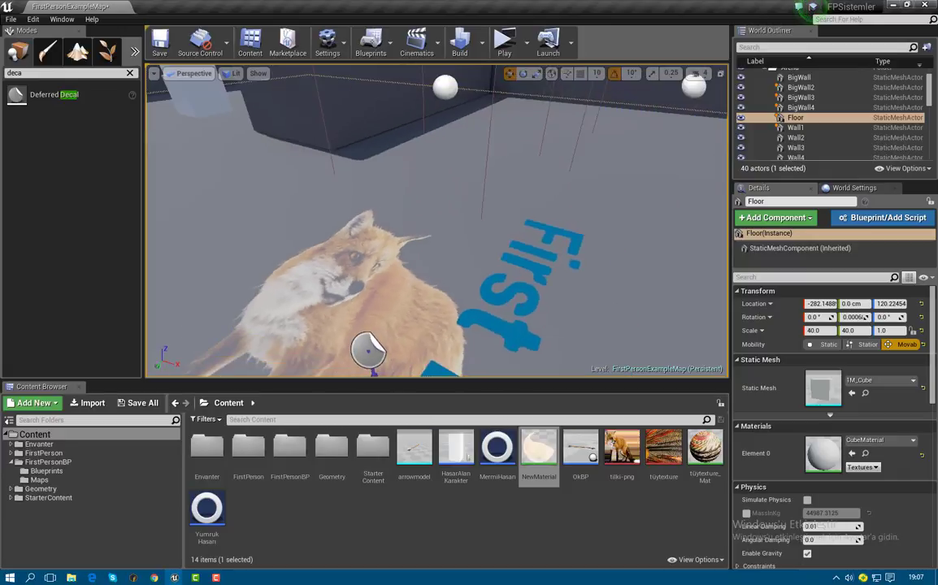
mouse_move(436, 221)
right_mouse_down()
mouse_move(436, 187)
mouse_move(455, 203)
mouse_move(406, 205)
mouse_move(680, 87)
mouse_move(641, 91)
right_mouse_up()
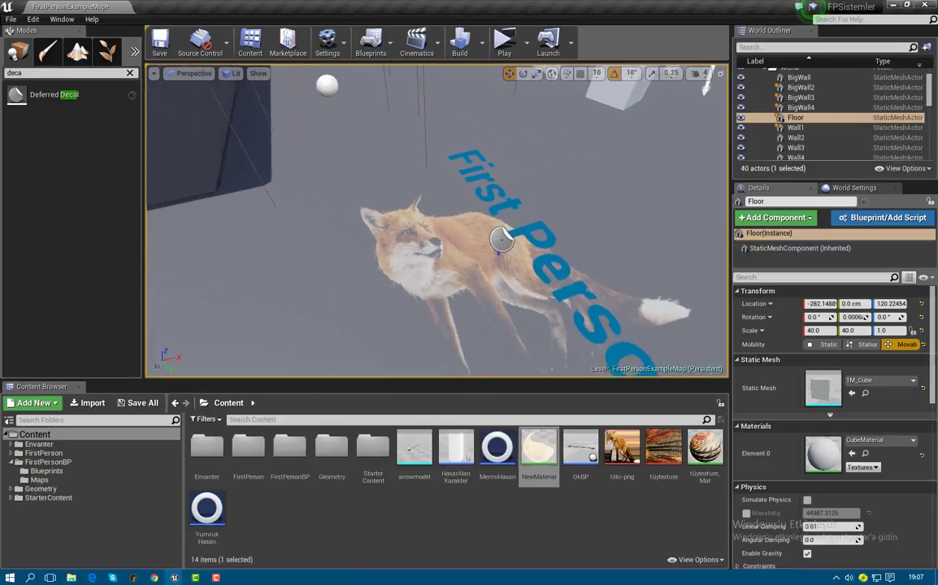
right_click_drag(398, 307, 398, 308)
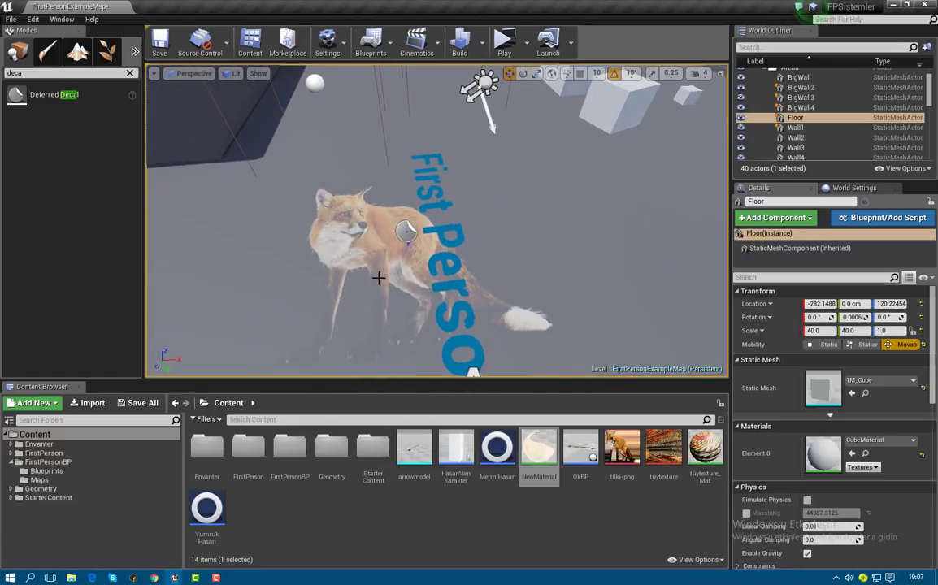
Step: Shift the fox decal to 393.07, -447.51, 218.94, then view the tilki-png texture and return
left_click(403, 234)
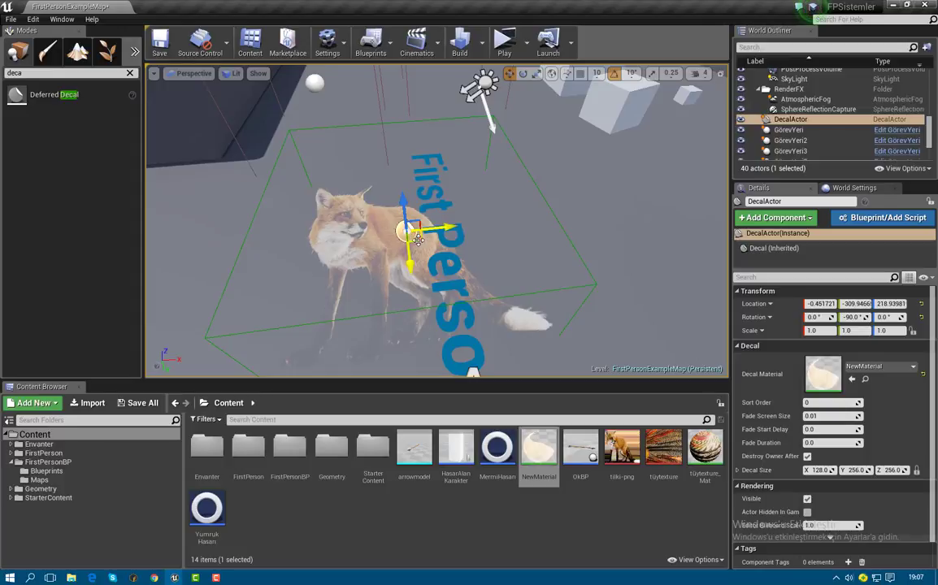
mouse_move(417, 238)
left_mouse_down()
mouse_move(305, 172)
mouse_move(195, 131)
mouse_move(459, 221)
mouse_move(560, 184)
left_mouse_up()
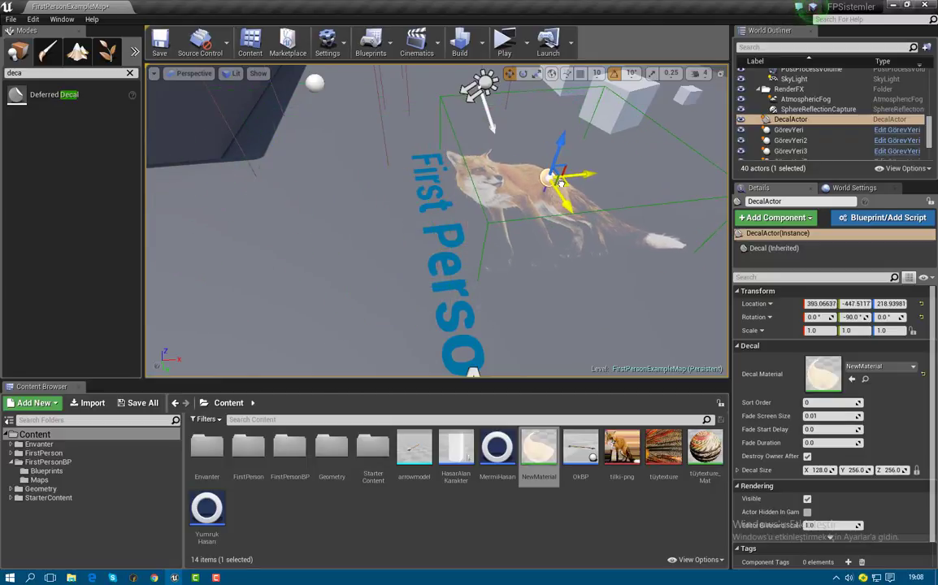
left_click(621, 446)
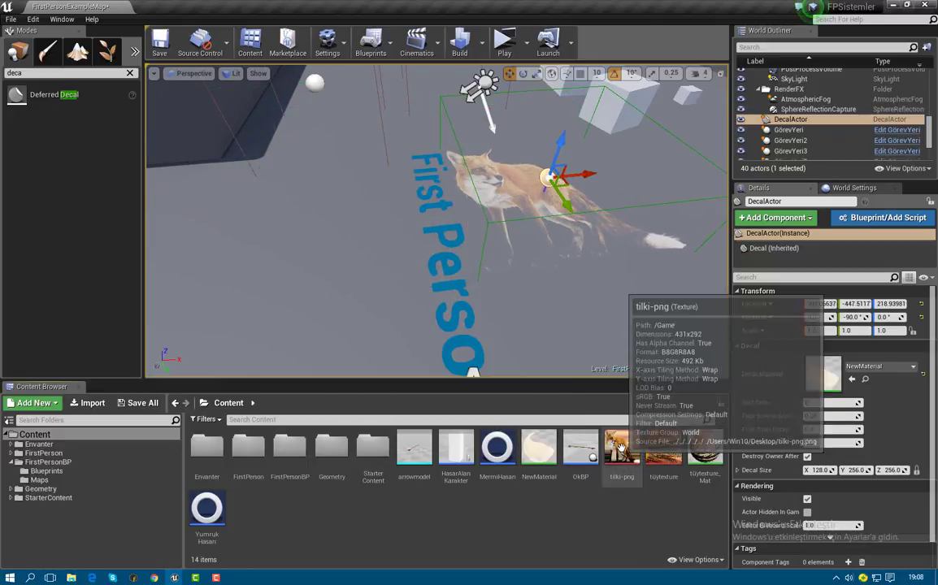
double_click(619, 446)
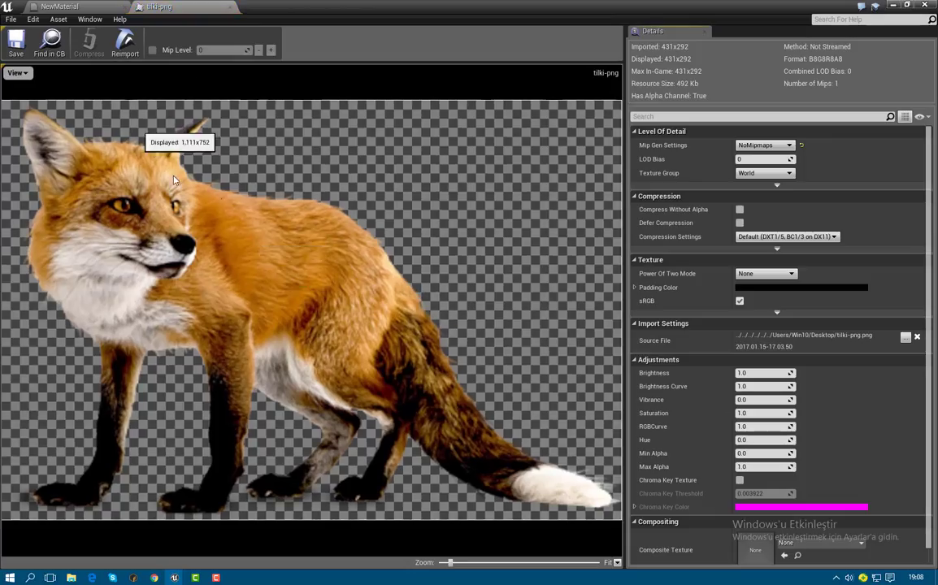
left_click(231, 8)
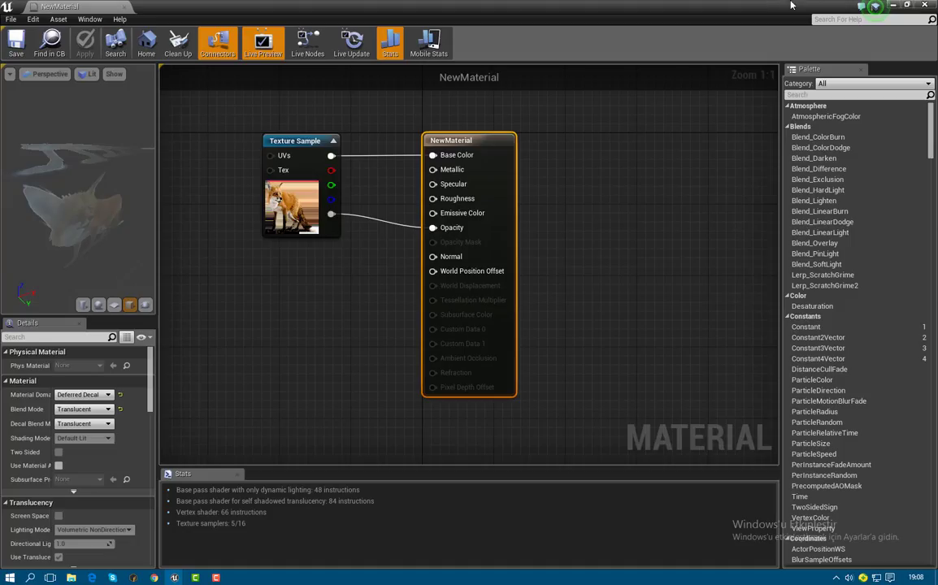
left_click(891, 8)
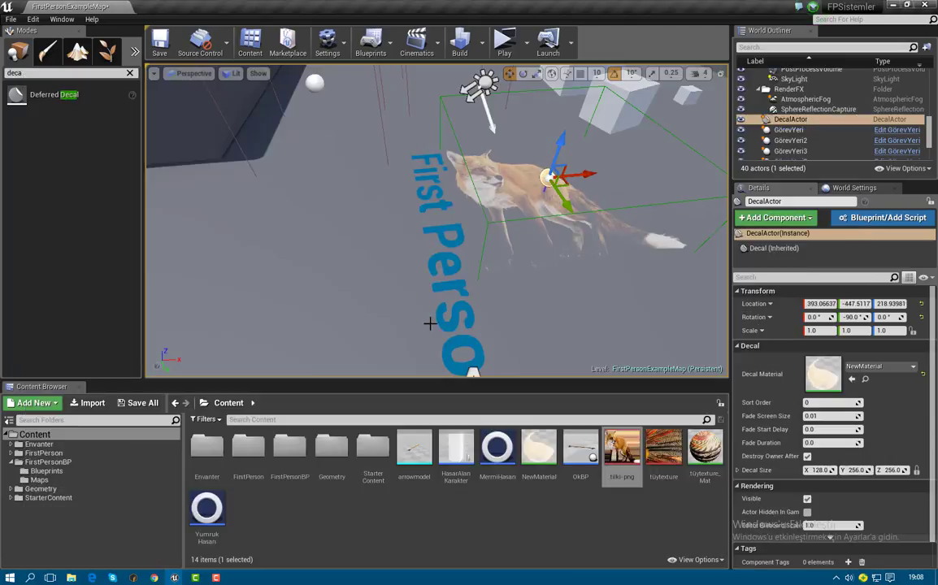
Step: Create a material from the tilki-png fox texture and name it tilki-decal_Mat
right_click(633, 441)
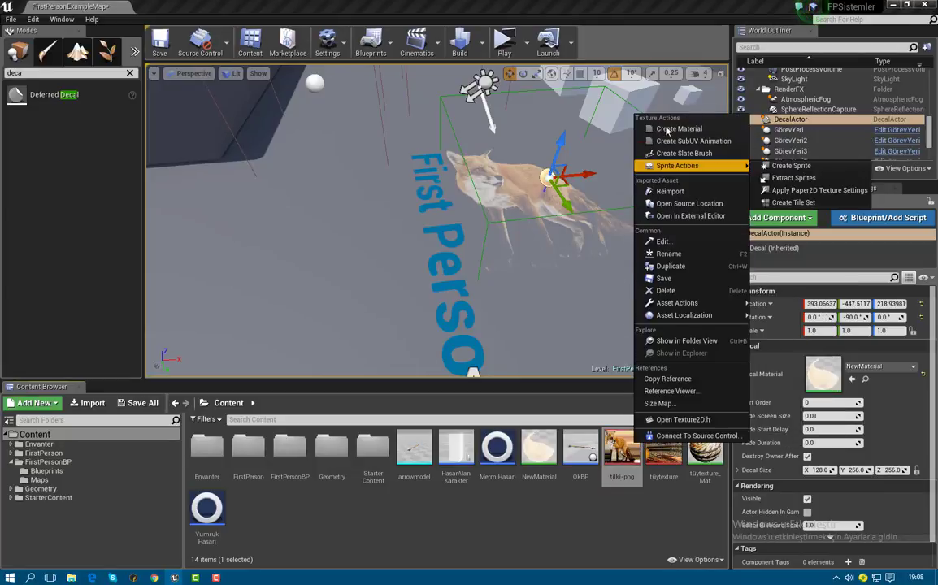
left_click(668, 129)
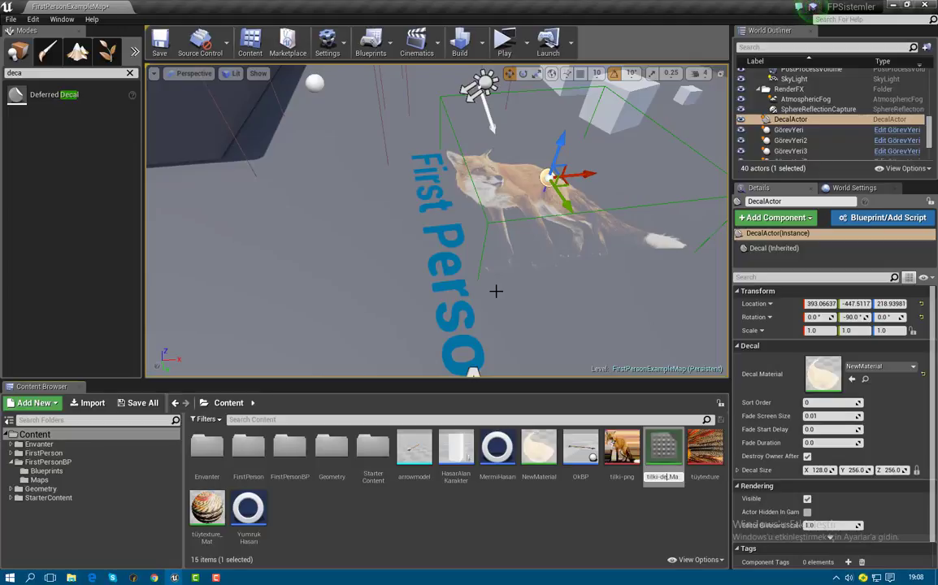
type("Mat")
key("Return")
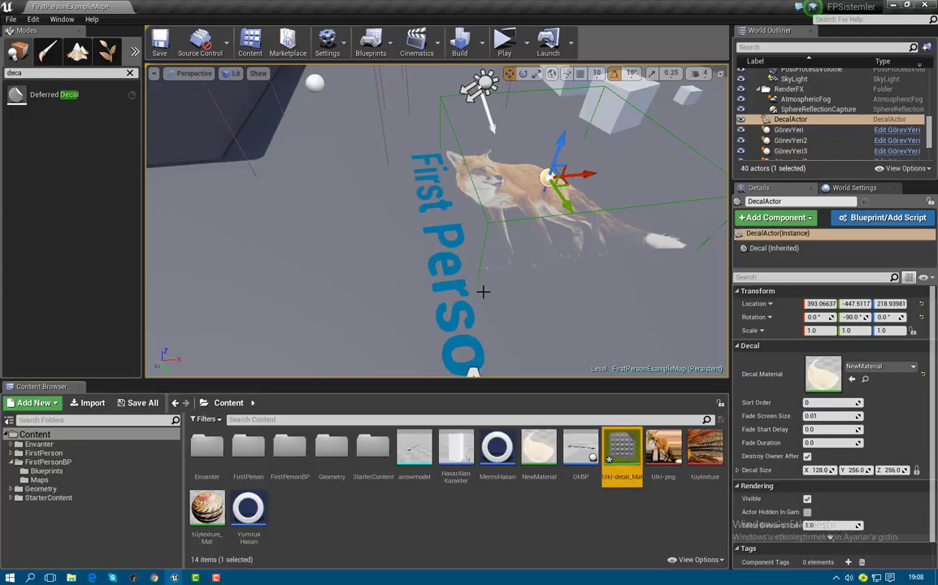
Step: Open tilki-decal_Mat, select its fox Texture Sample node, and preview it on a rotated cube
double_click(616, 454)
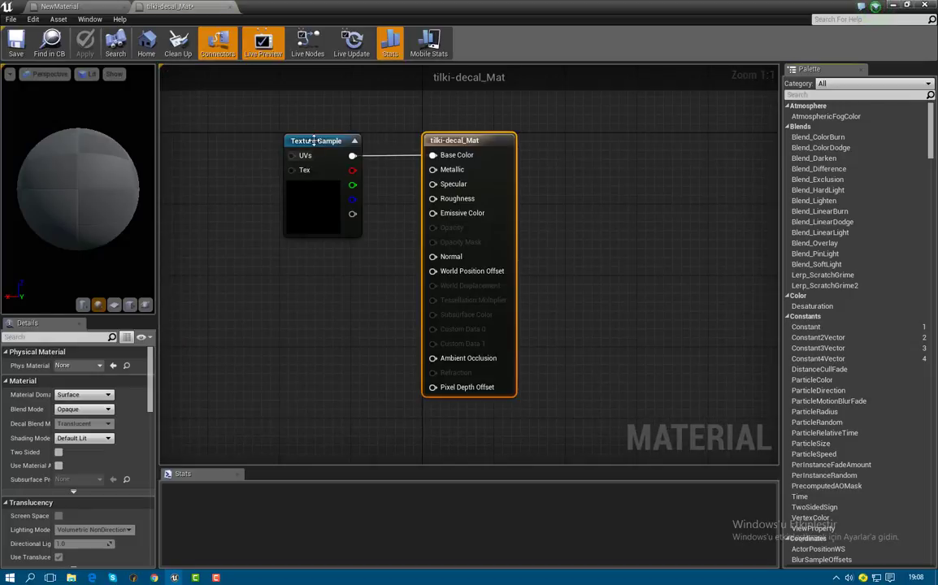
left_click(314, 141)
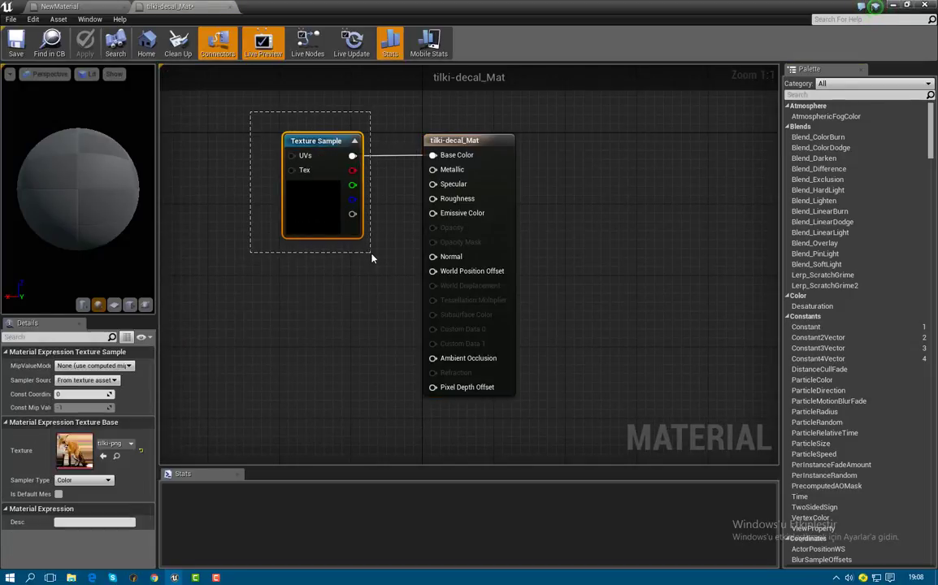
left_click_drag(381, 255, 379, 257)
mouse_move(371, 169)
left_mouse_down()
mouse_move(341, 228)
mouse_move(357, 202)
mouse_move(349, 215)
left_mouse_up()
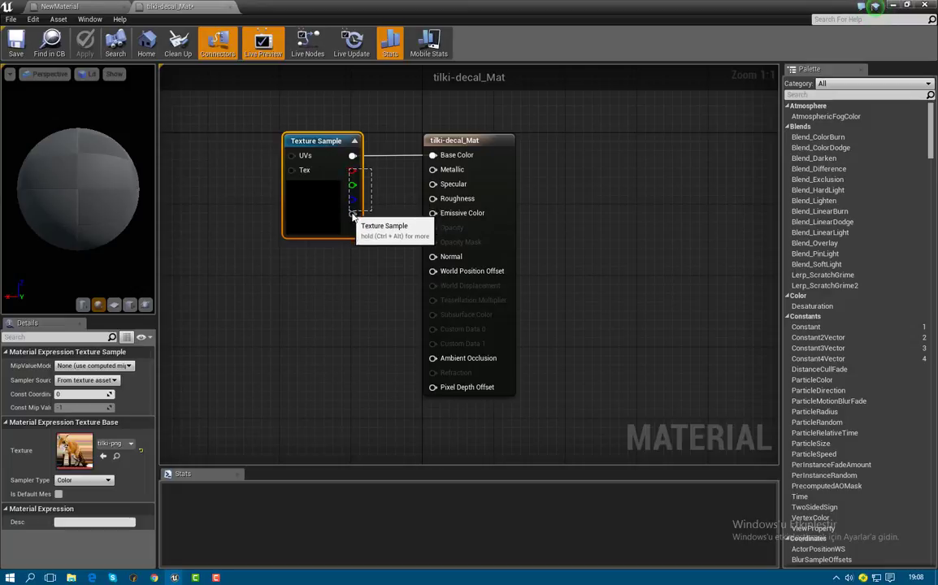
left_click(225, 187)
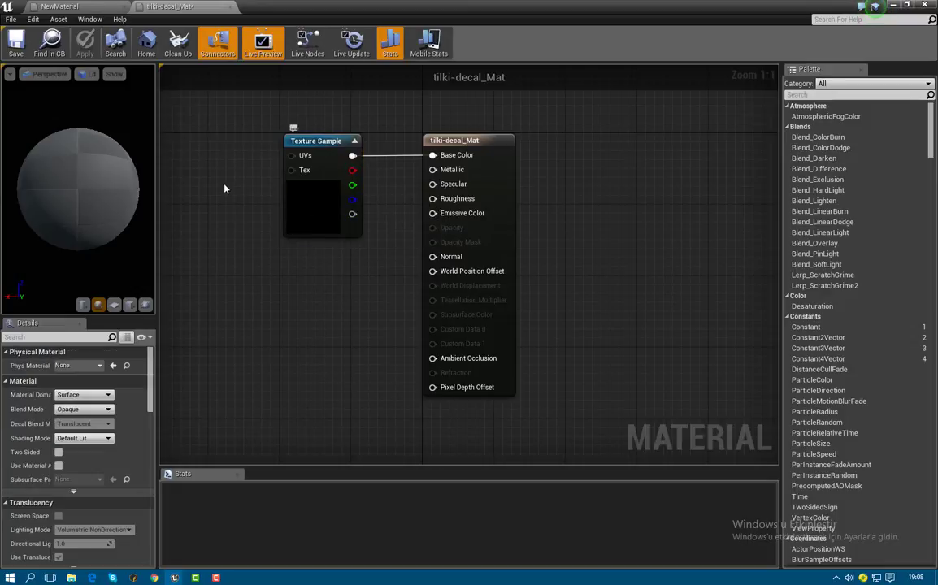
left_click_drag(237, 165, 341, 228)
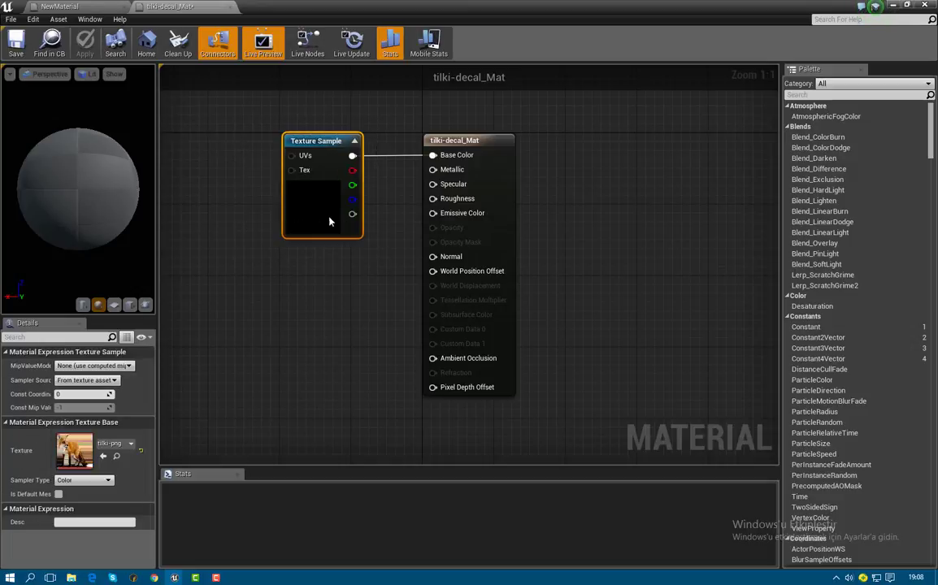
left_click_drag(264, 143, 234, 109)
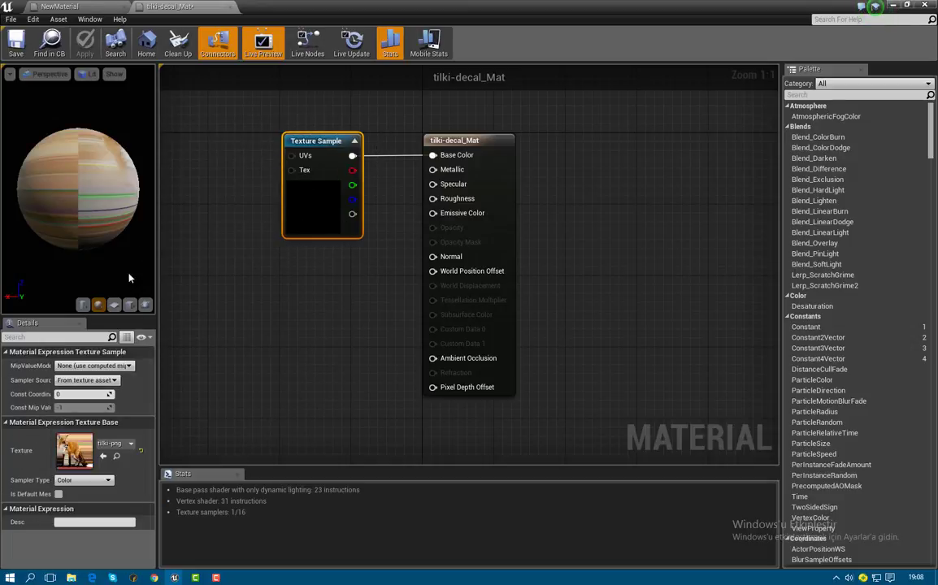
left_click(128, 304)
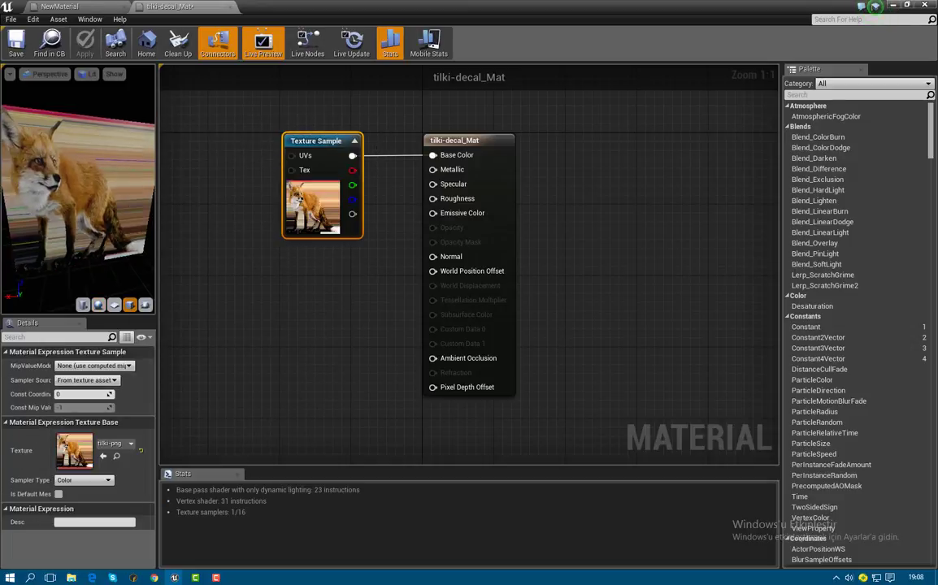
left_click_drag(112, 213, 81, 207)
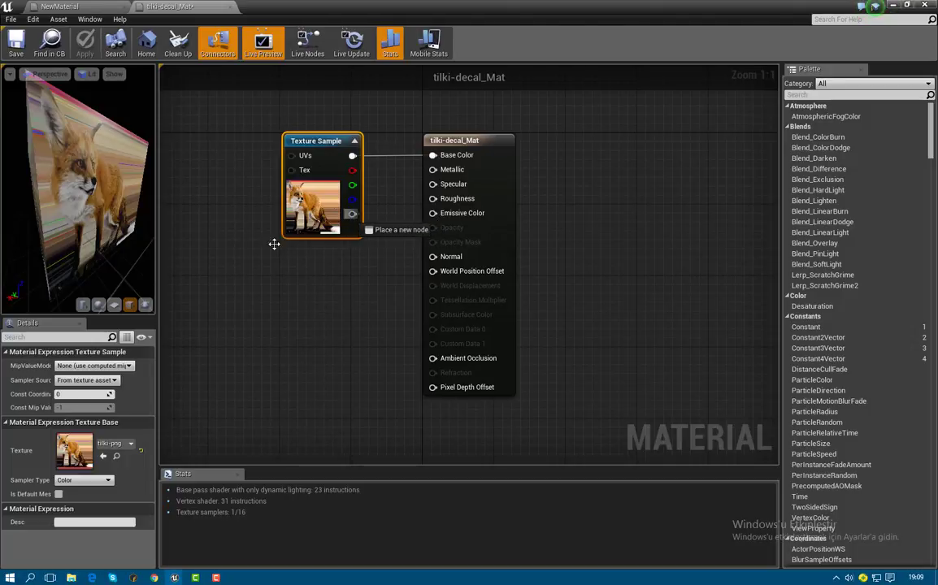
Step: Set the material's Material Domain to Deferred Decal
left_click(465, 139)
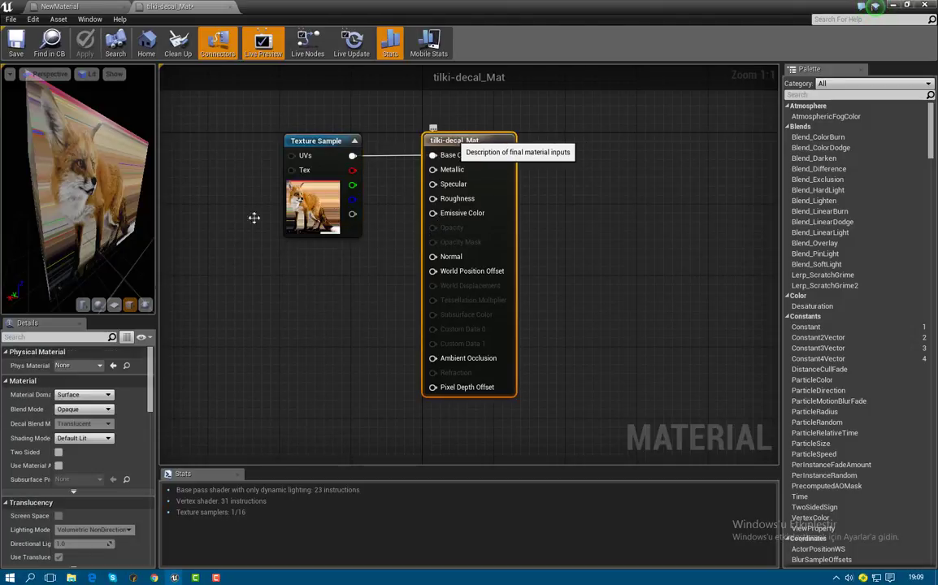
left_click(75, 396)
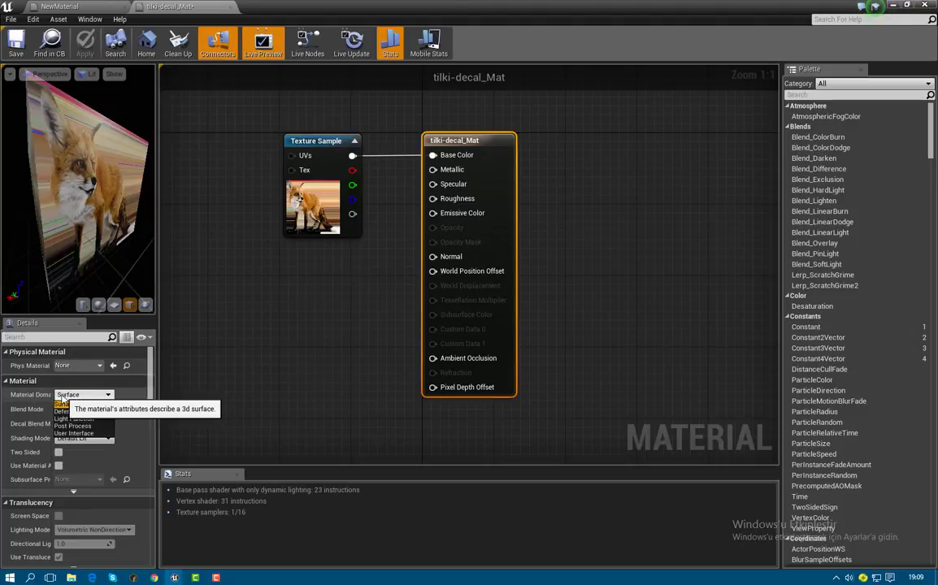
left_click(434, 122)
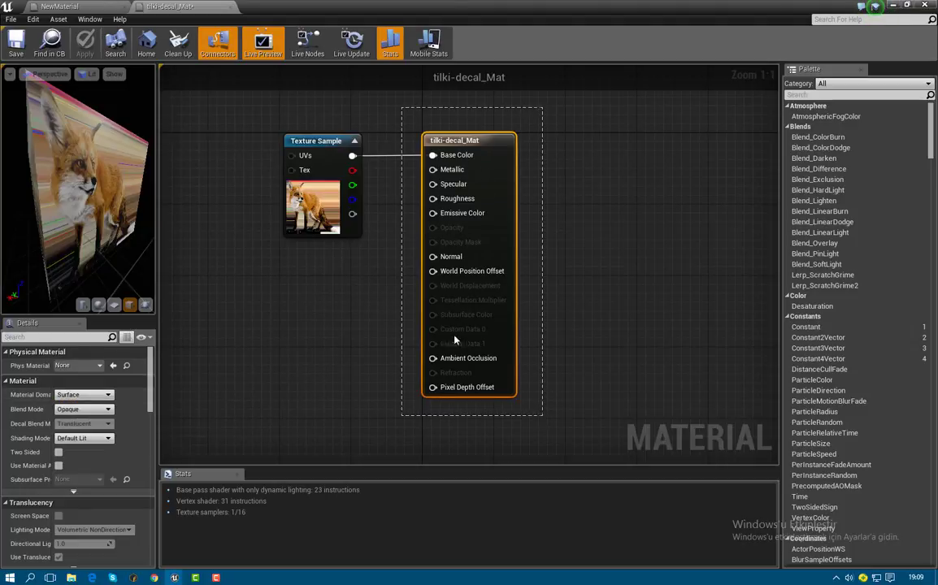
left_click(81, 395)
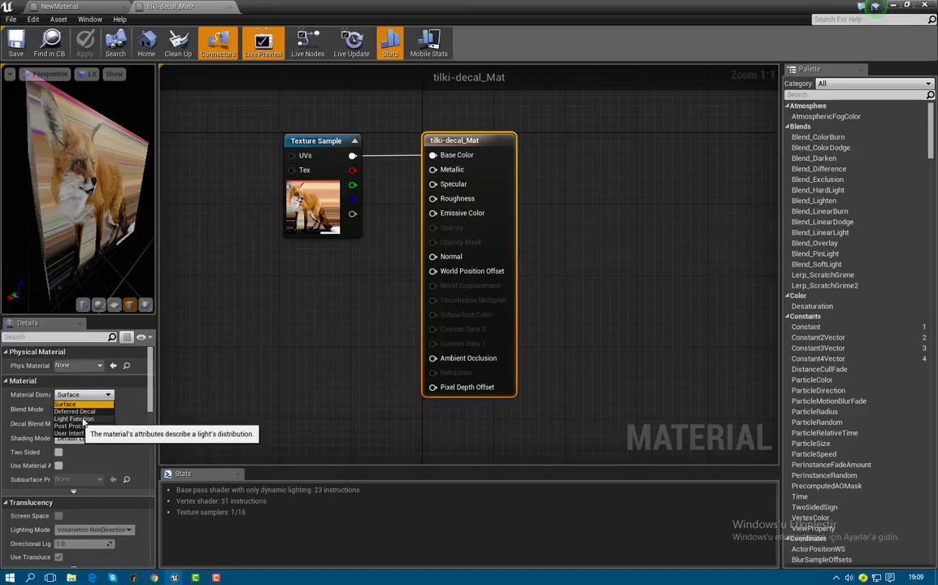
left_click(82, 207)
left_click_drag(81, 207, 56, 210)
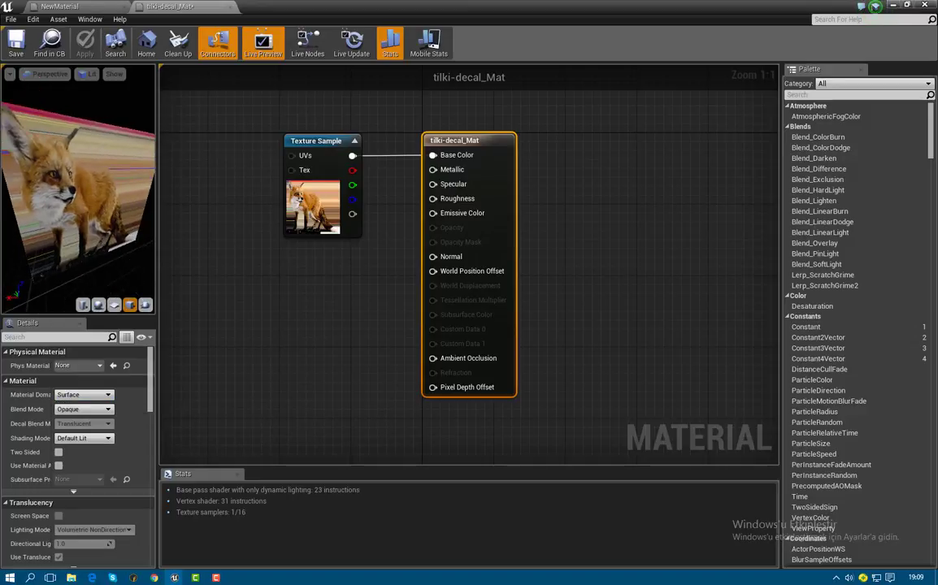
left_click(77, 406)
left_click(77, 395)
left_click(81, 395)
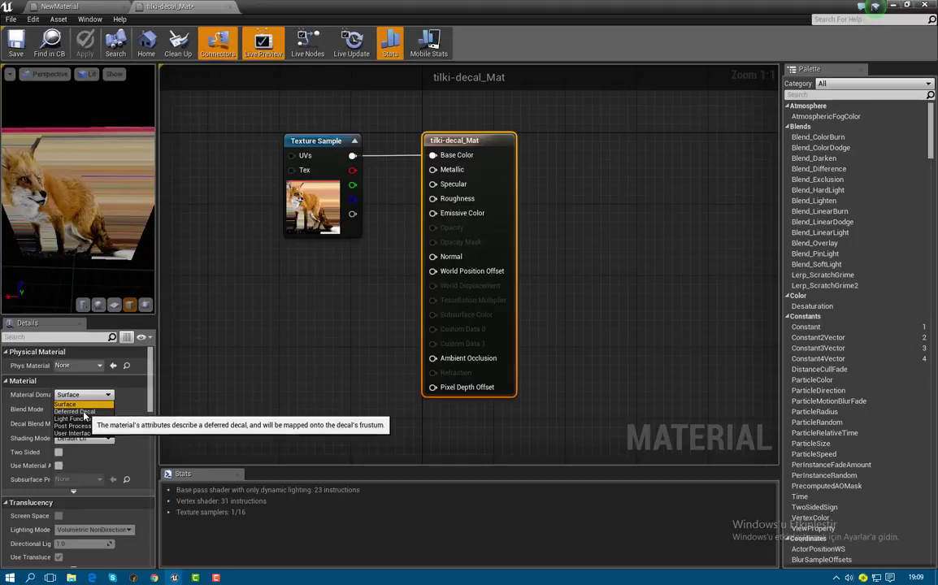
left_click(75, 411)
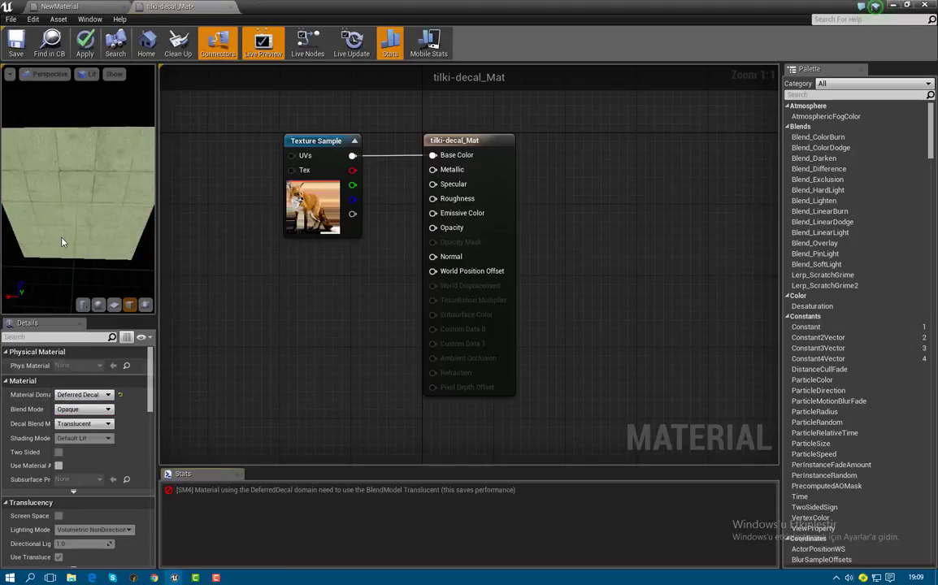
mouse_move(78, 186)
left_mouse_down()
mouse_move(113, 187)
mouse_move(89, 195)
left_mouse_up()
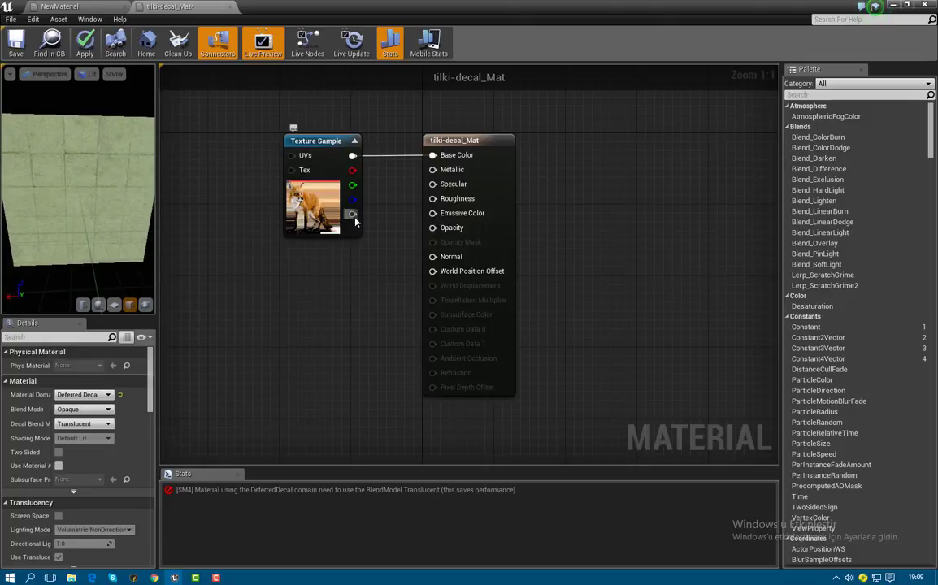
Step: Wire the Texture Sample's alpha output into the Opacity input
mouse_move(407, 227)
left_mouse_down()
mouse_move(307, 218)
mouse_move(351, 227)
left_mouse_up()
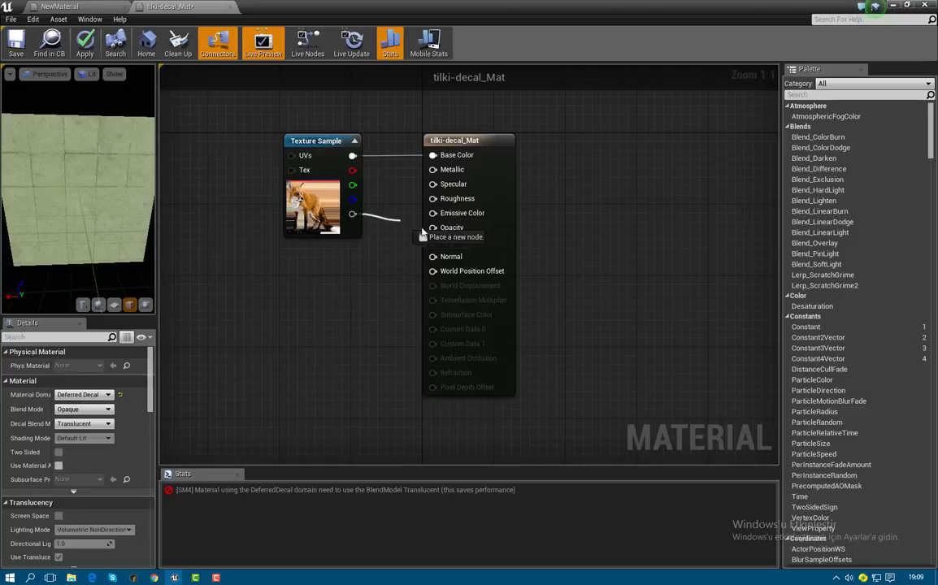
left_click_drag(438, 233, 453, 233)
left_click_drag(441, 231, 439, 229)
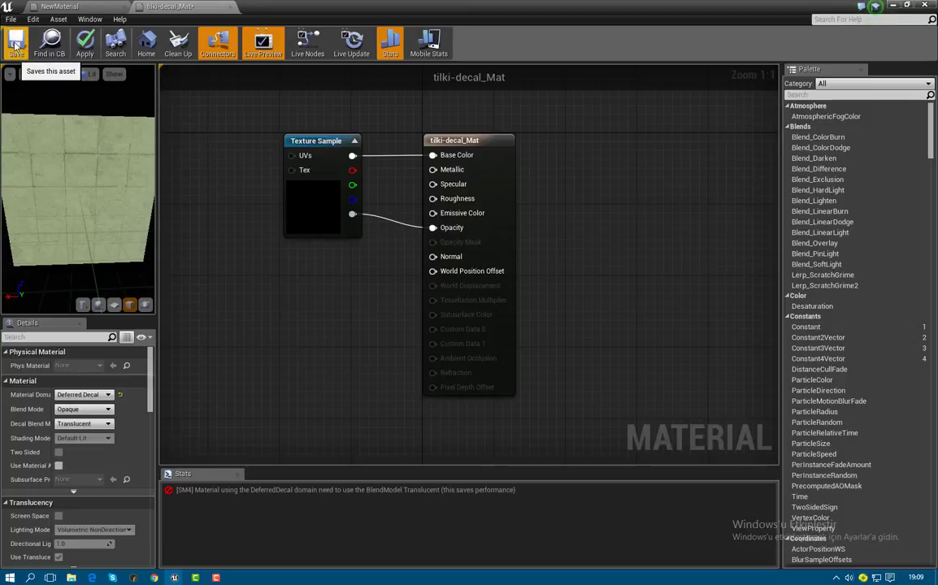
Step: Abandon the save blocked by compile errors and set Blend Mode to Translucent
left_click(15, 46)
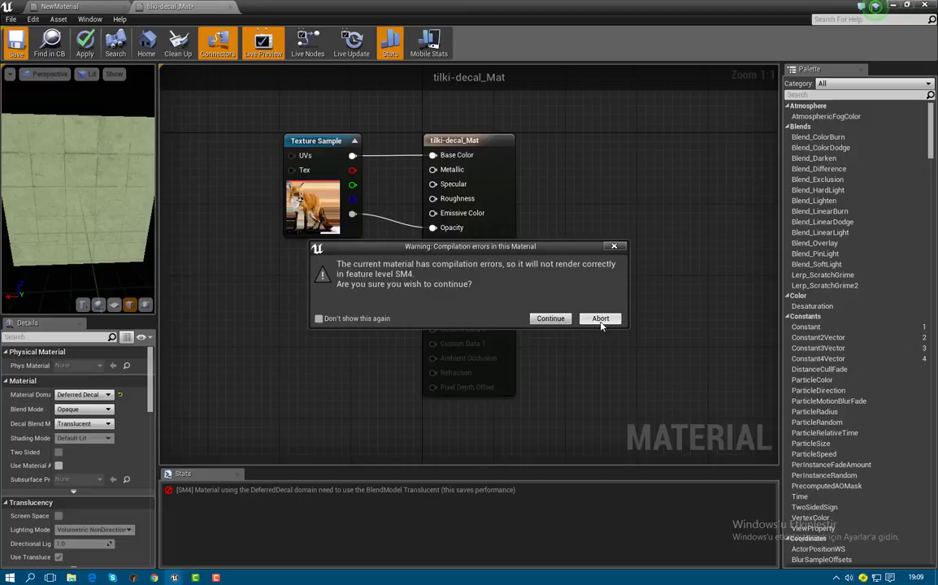
left_click(600, 319)
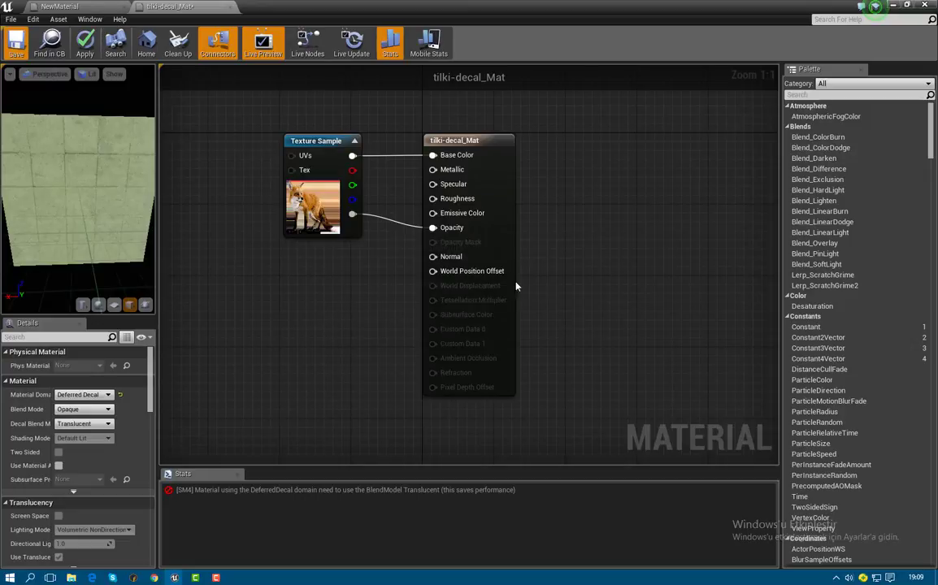
left_click(70, 409)
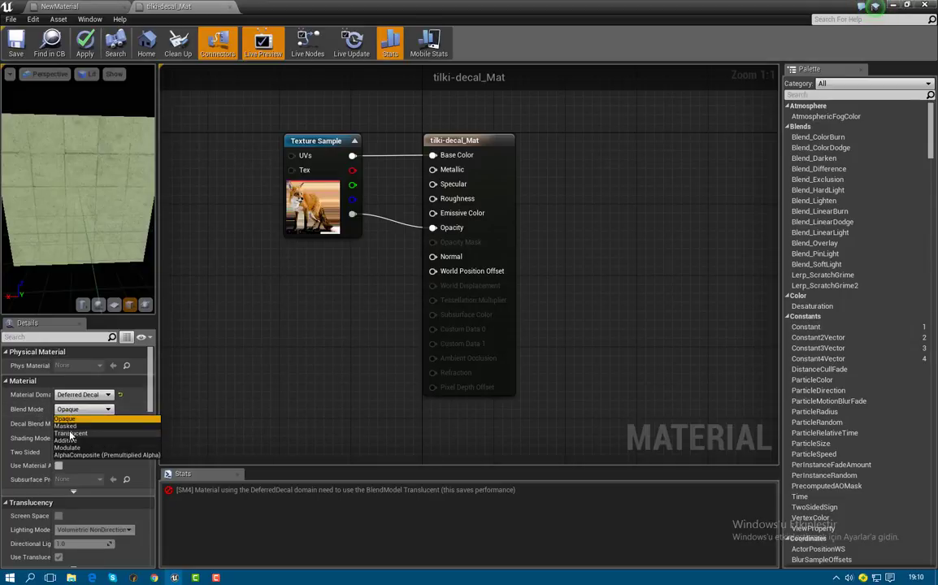
left_click(71, 436)
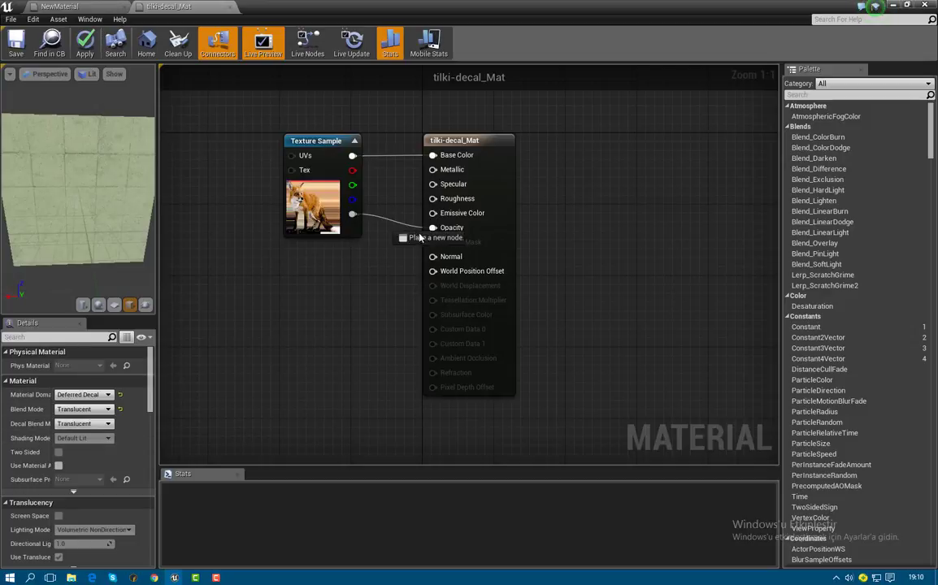
Step: Reconnect the texture alpha to Opacity, save tilki-decal_Mat, and return to the level
left_click_drag(419, 237, 433, 227)
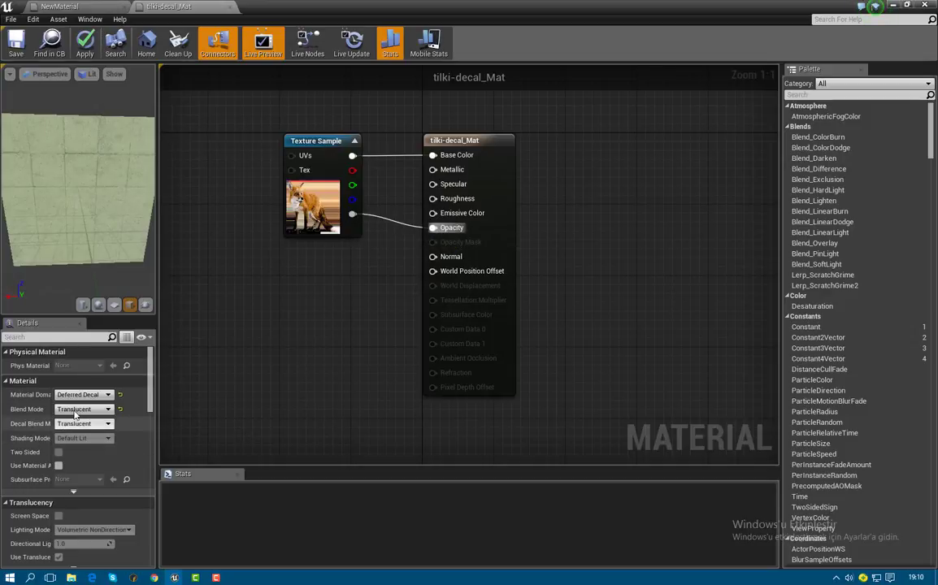
left_click(17, 48)
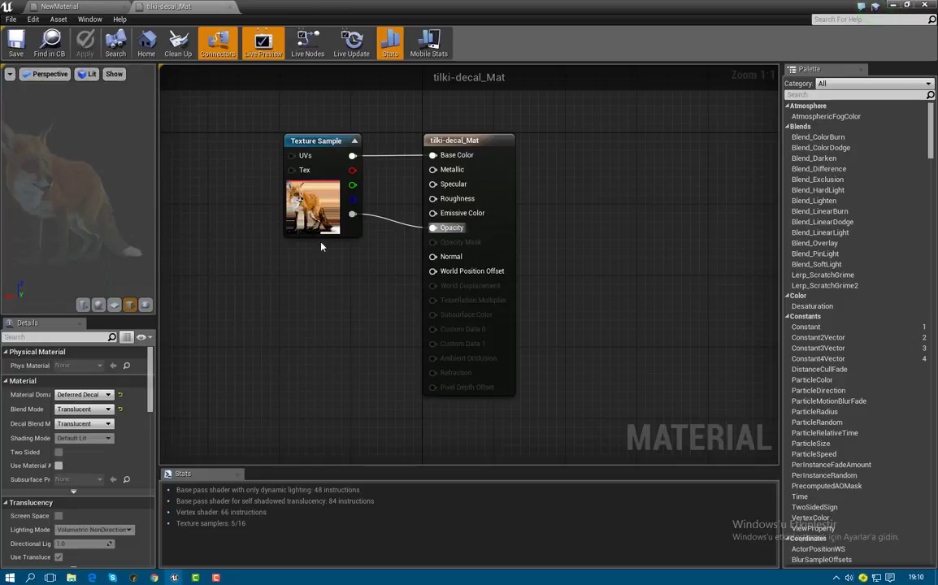
left_click(896, 6)
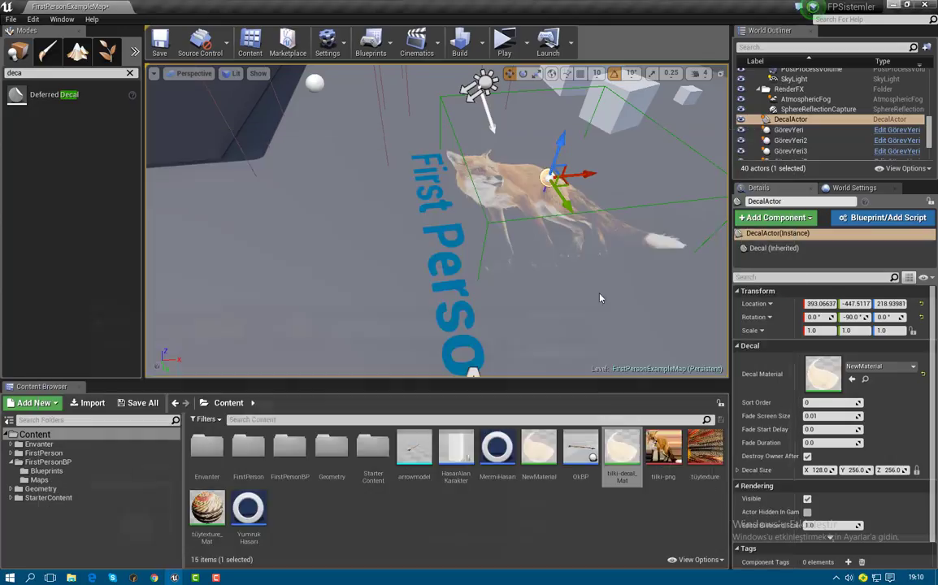
Step: Place a tilki-decal_Mat decal on the floor and slide it to the left
right_click_drag(550, 309, 487, 296)
left_click(623, 461)
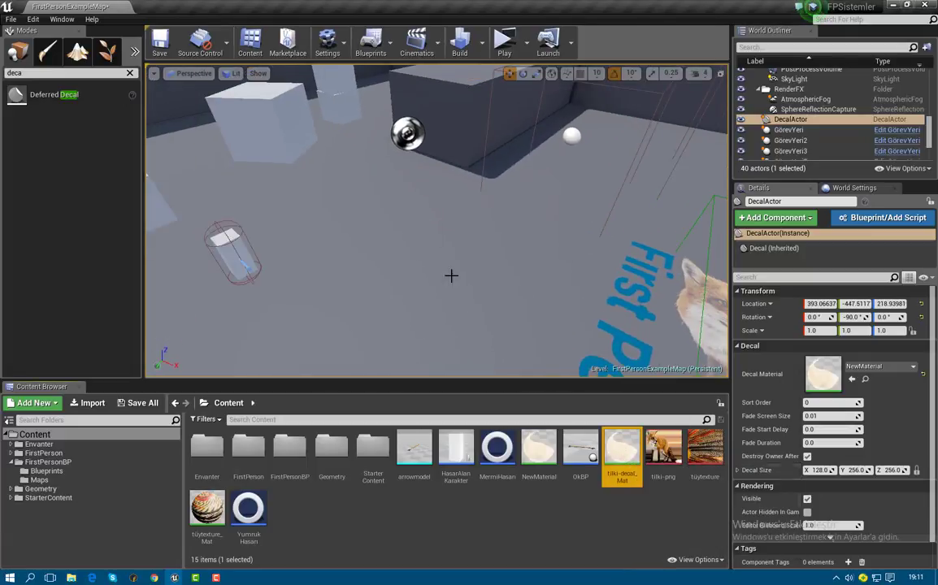
right_click(393, 205)
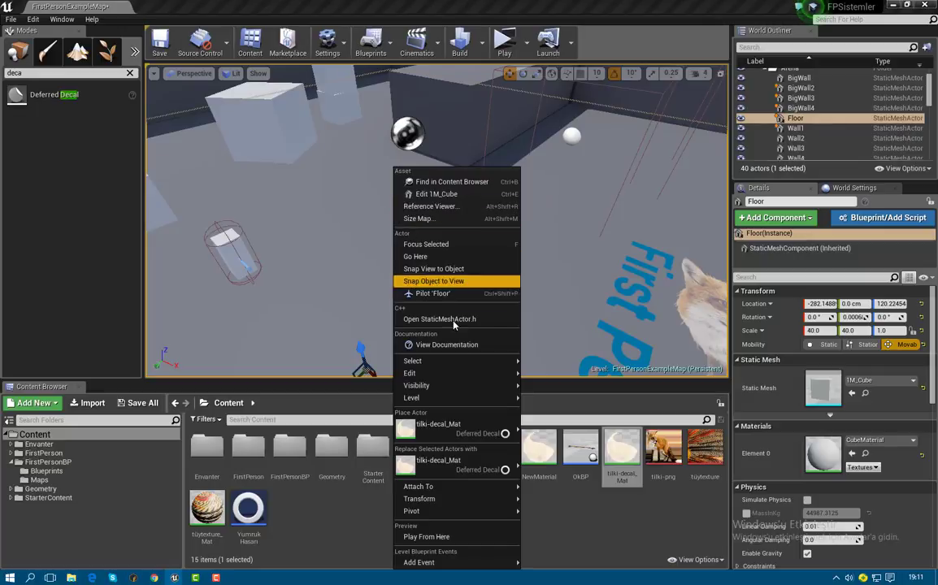
mouse_move(472, 429)
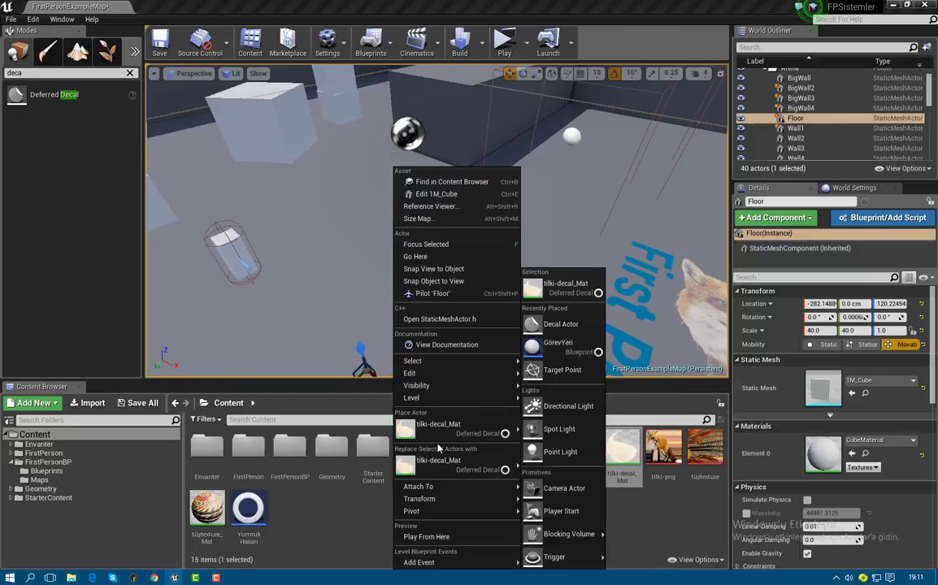
left_click(431, 426)
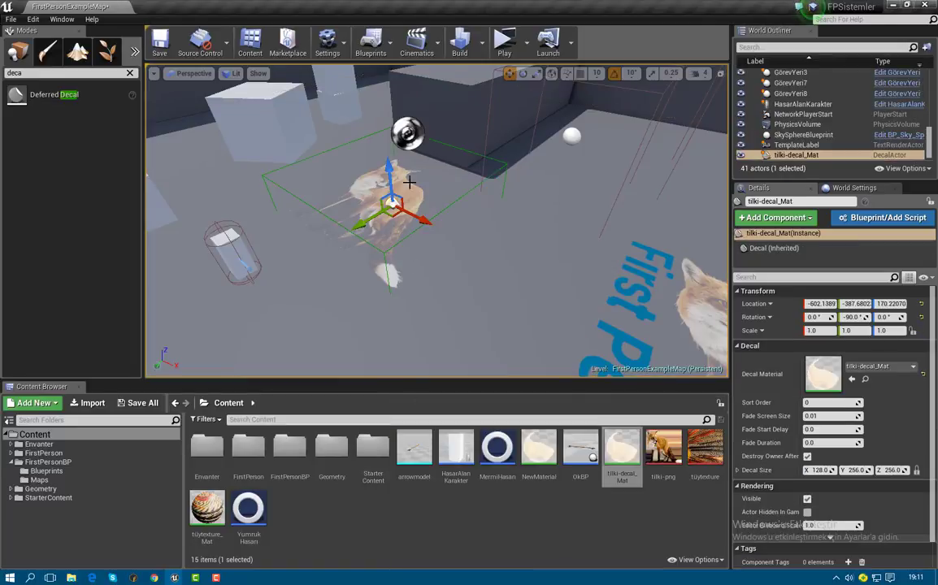
left_click_drag(354, 191, 258, 183)
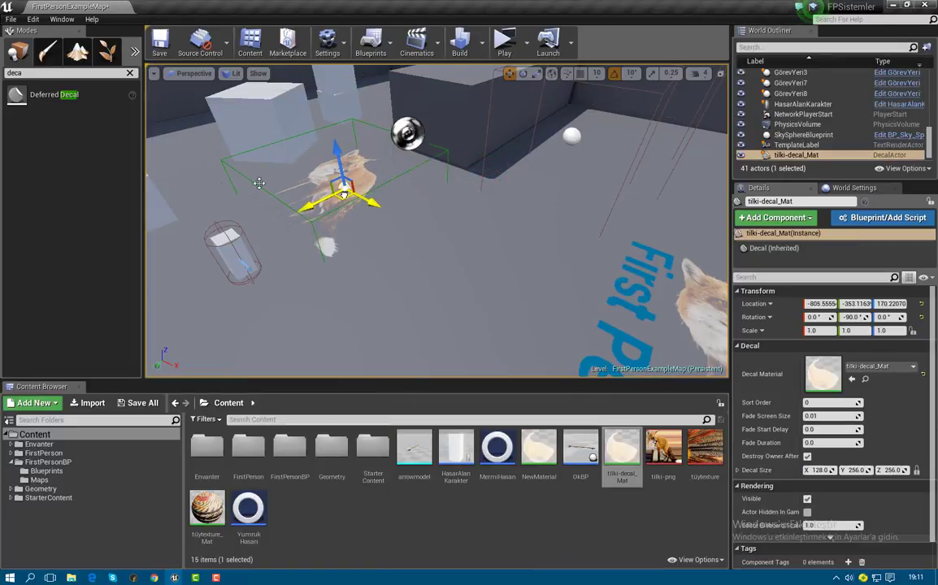
Step: Search the Modes panel for 'decal' and drag a Deferred Decal onto the floor
left_click(128, 74)
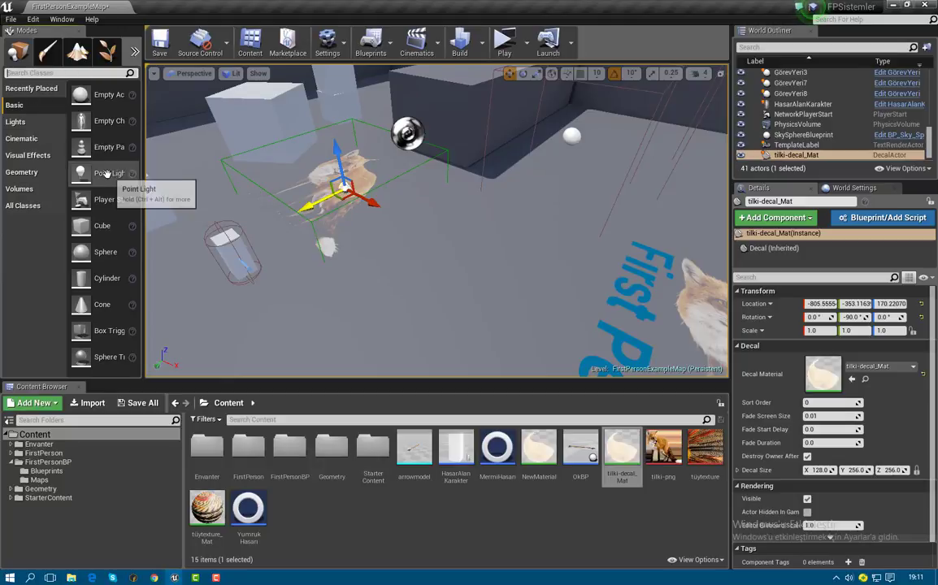
left_click(63, 72)
type("decal")
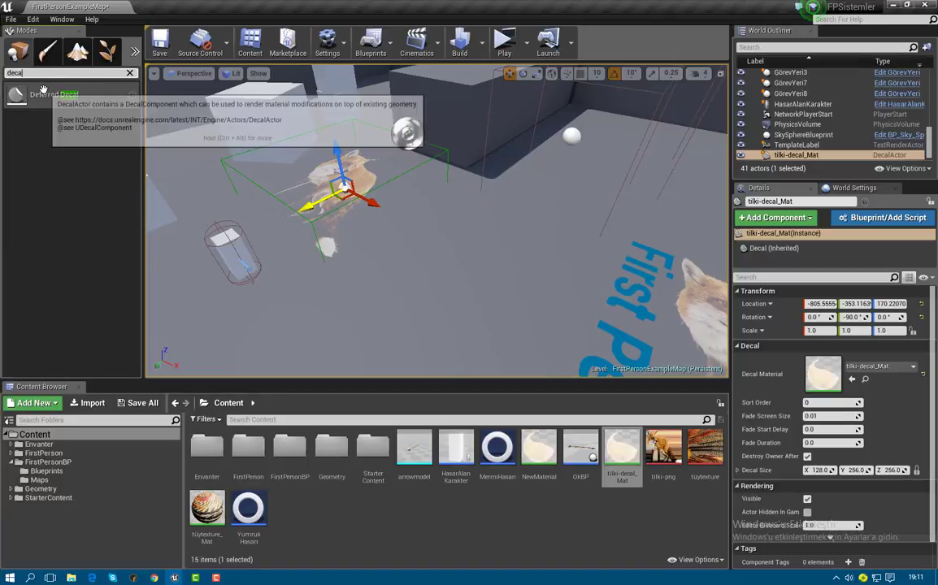
left_click_drag(42, 91, 480, 280)
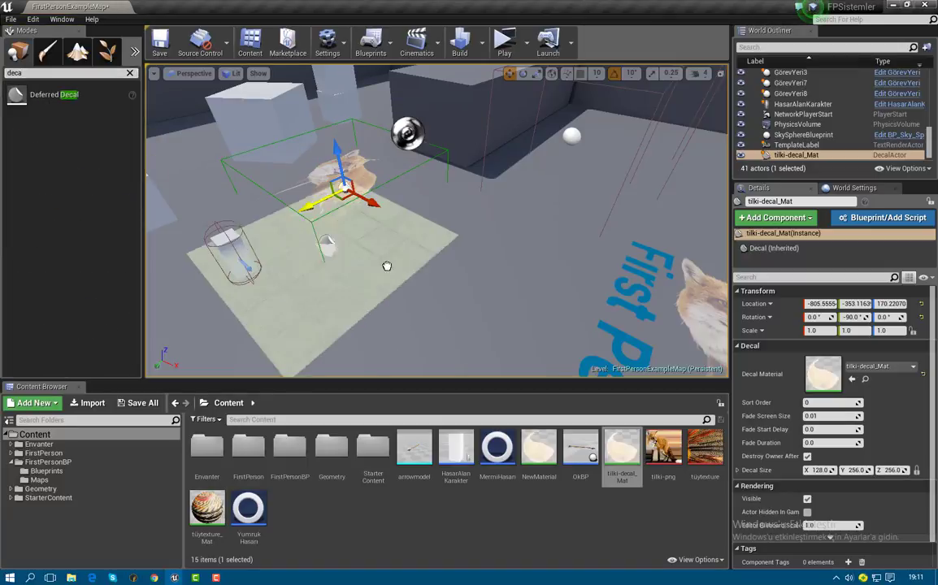
Step: Drop the new Deferred Decal on the floor and assign it tilki-decal_Mat
left_click_drag(438, 245, 446, 243)
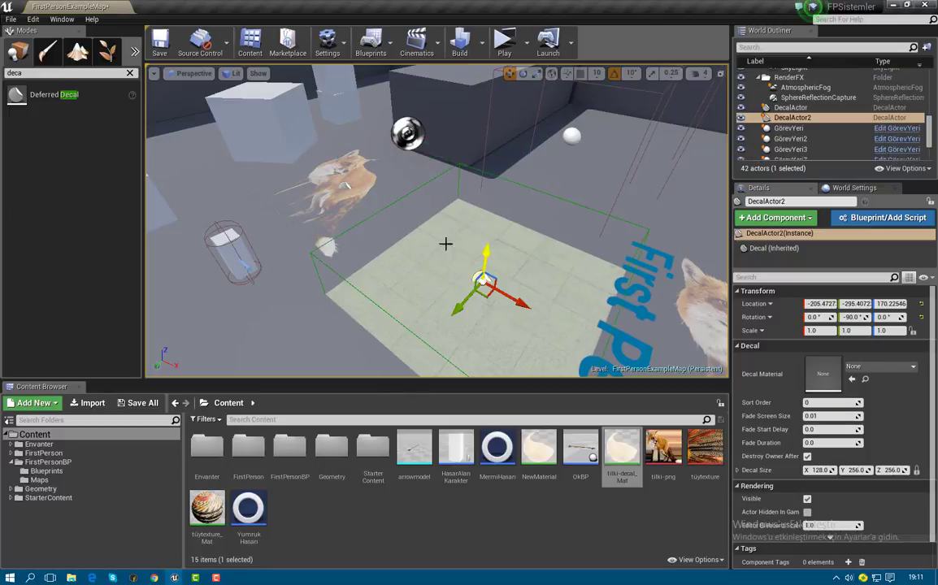
left_click(874, 369)
type("til")
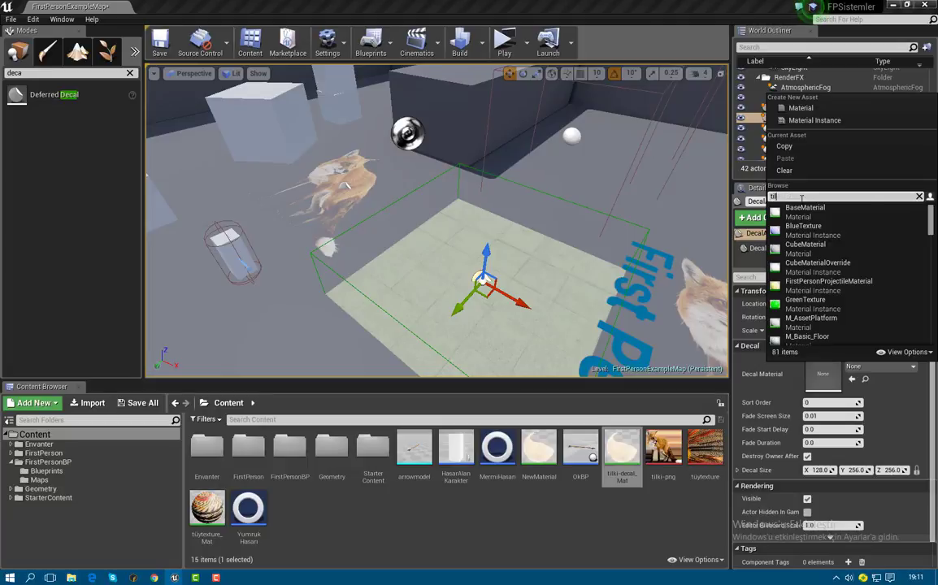
left_click(800, 300)
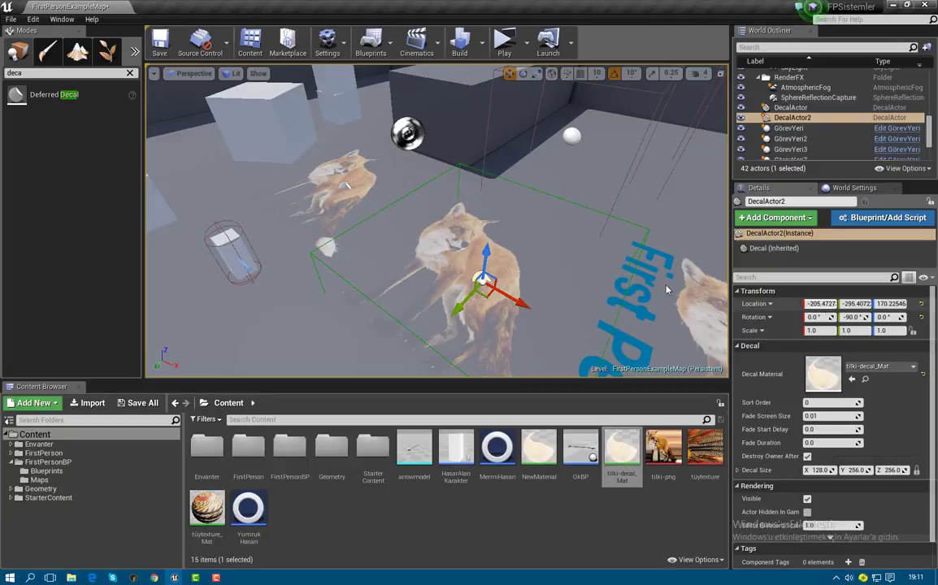
left_click(536, 214)
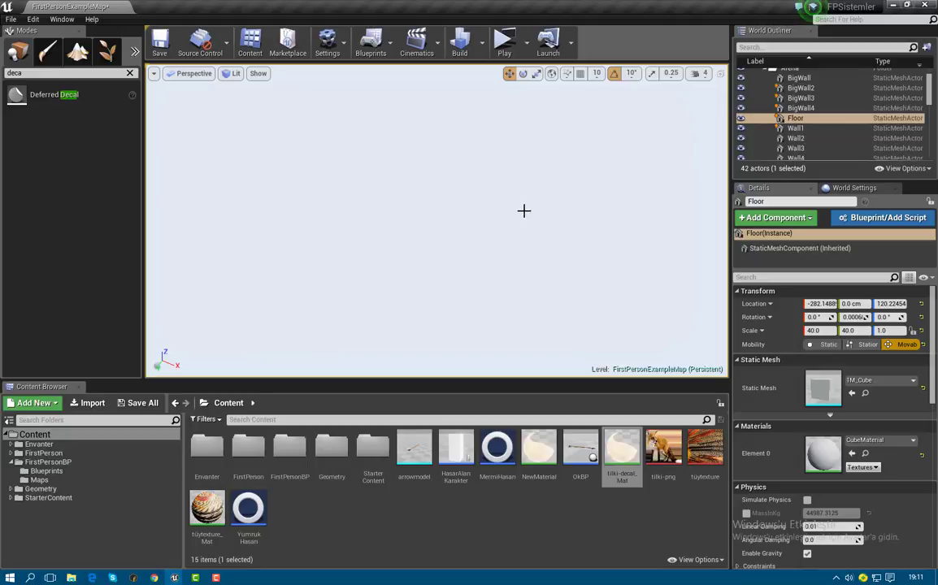
left_click(529, 220)
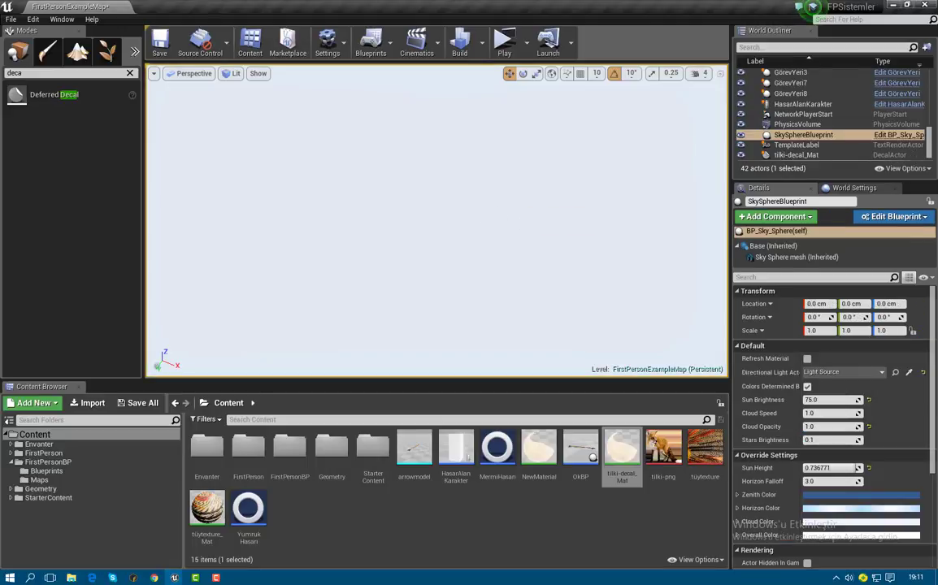
Step: Zoom out to see all fox decals, delete one, and select the right-hand one
key("s")
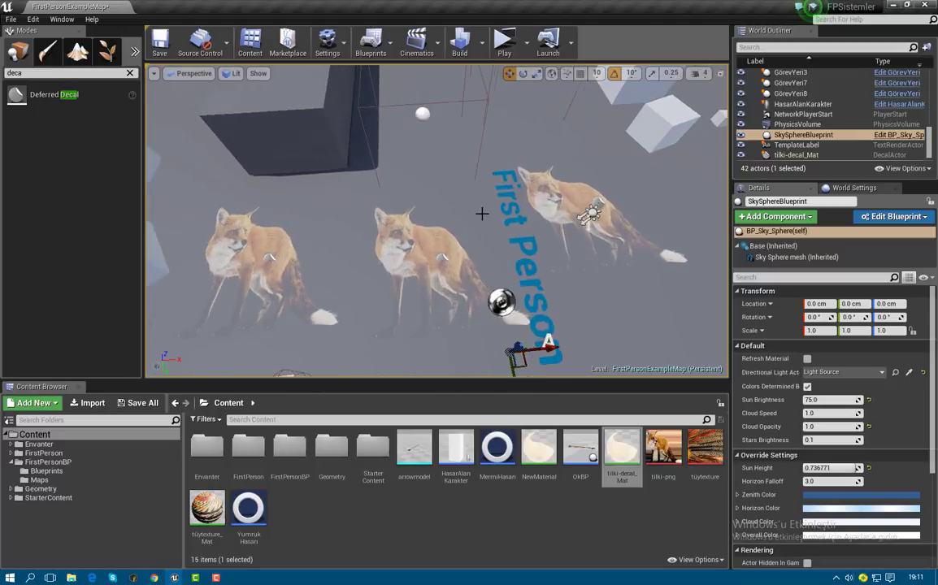
scroll(386, 235, "up", 3)
left_click(441, 248)
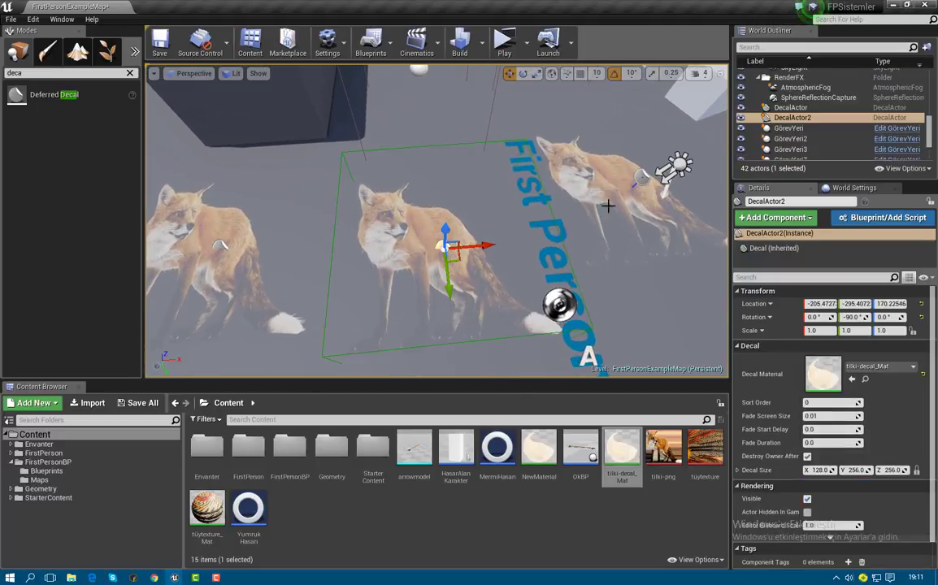
key("Delete")
left_click(646, 173)
Step: Delete the right fox decal and the remaining fox decal from the level
key("Delete")
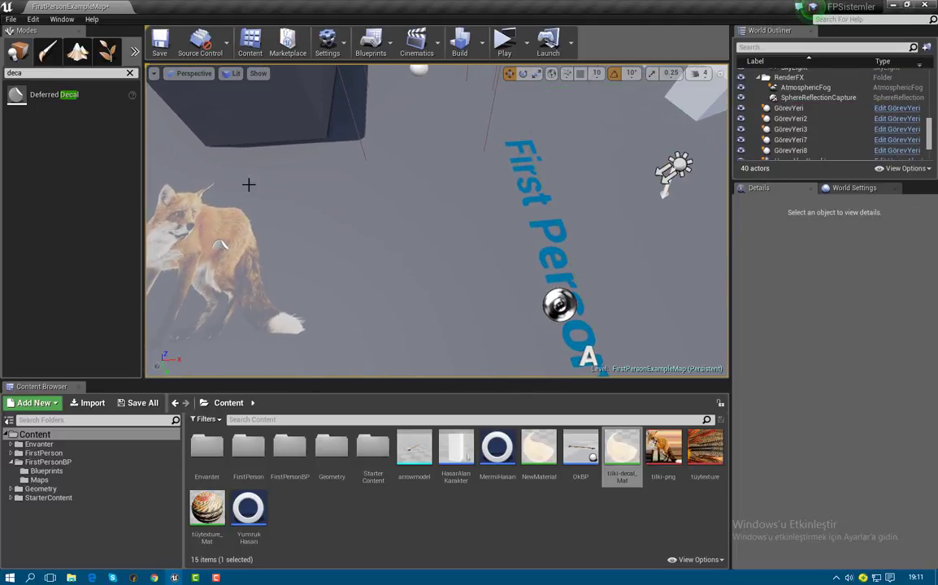
left_click(221, 246)
key("Delete")
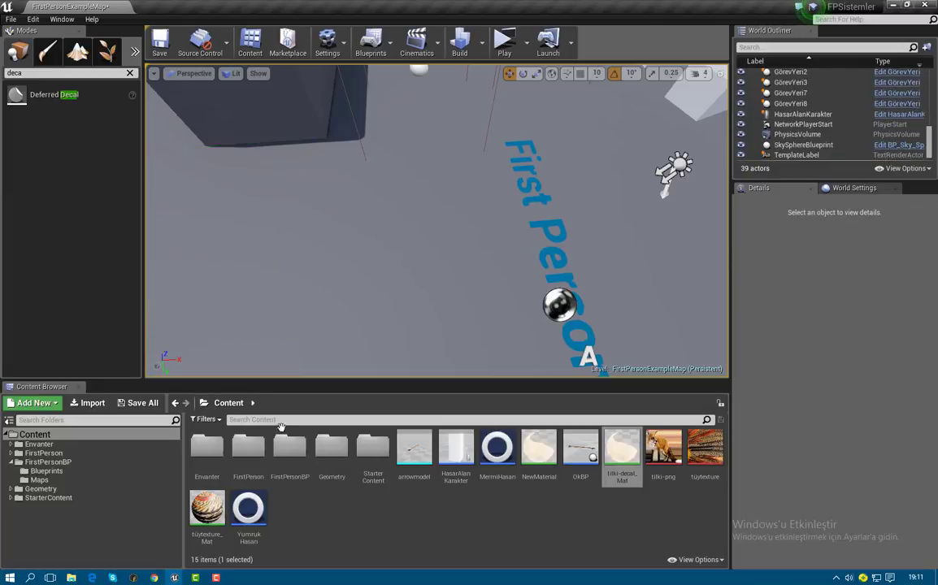
Step: Open the MDCharacter blueprint from FirstPersonBP > Blueprints
double_click(279, 451)
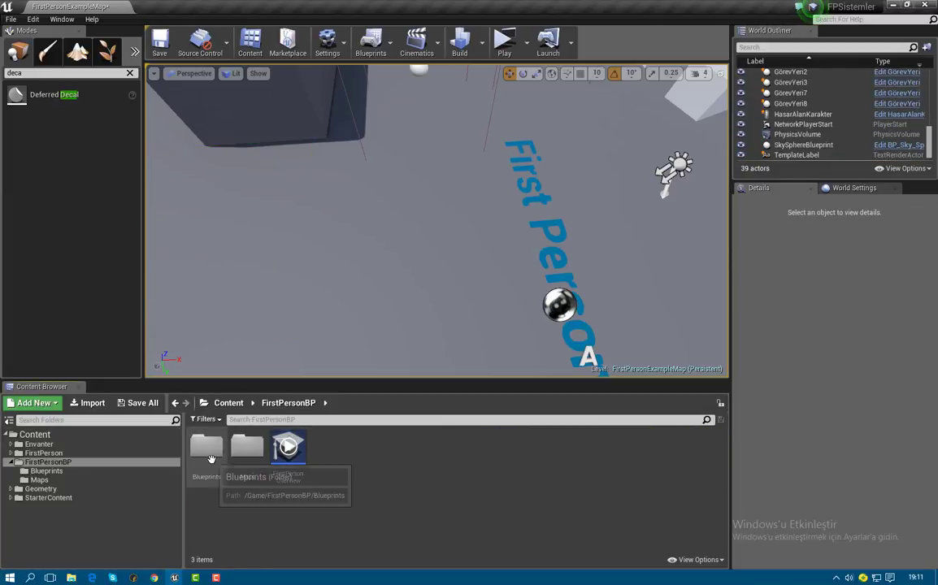
double_click(206, 447)
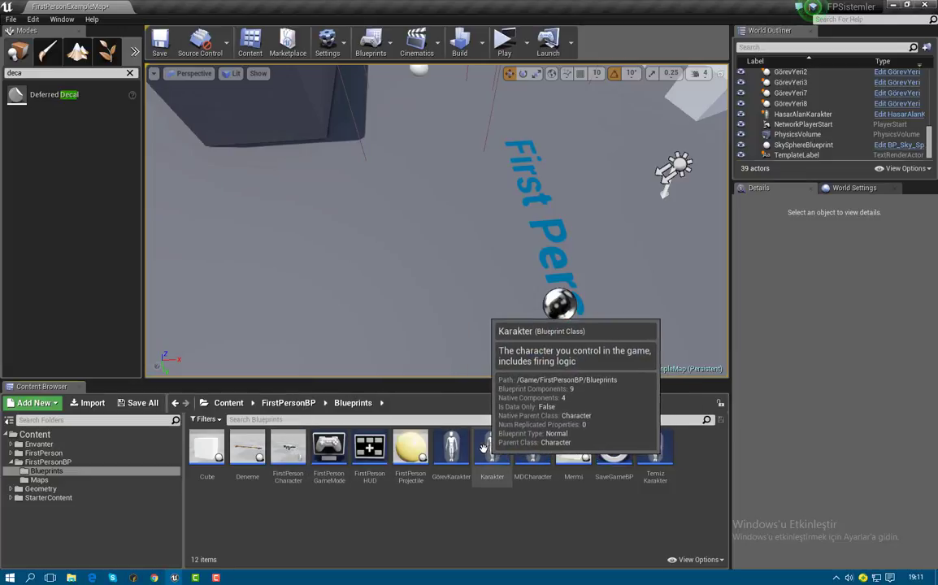
left_click(525, 445)
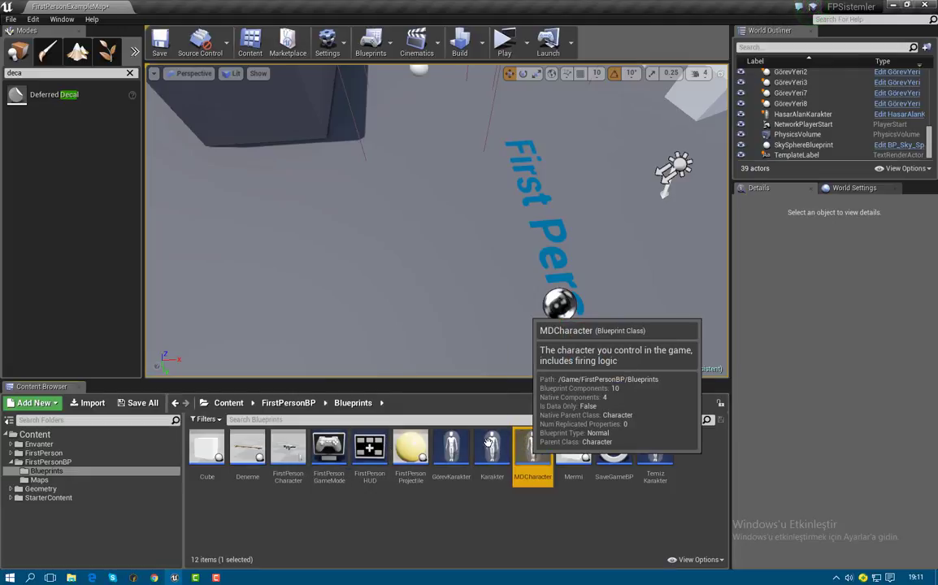
key("Return")
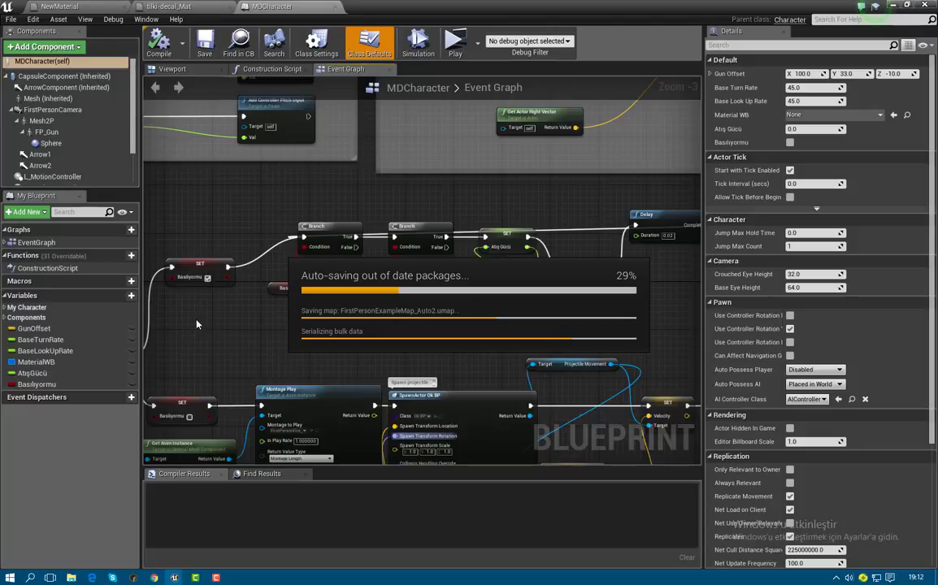
Step: Disconnect InputAction Fire's Pressed and Released pins from the SET node
mouse_move(195, 324)
right_mouse_down()
mouse_move(439, 341)
mouse_move(536, 324)
right_mouse_up()
left_click_drag(446, 351, 197, 308)
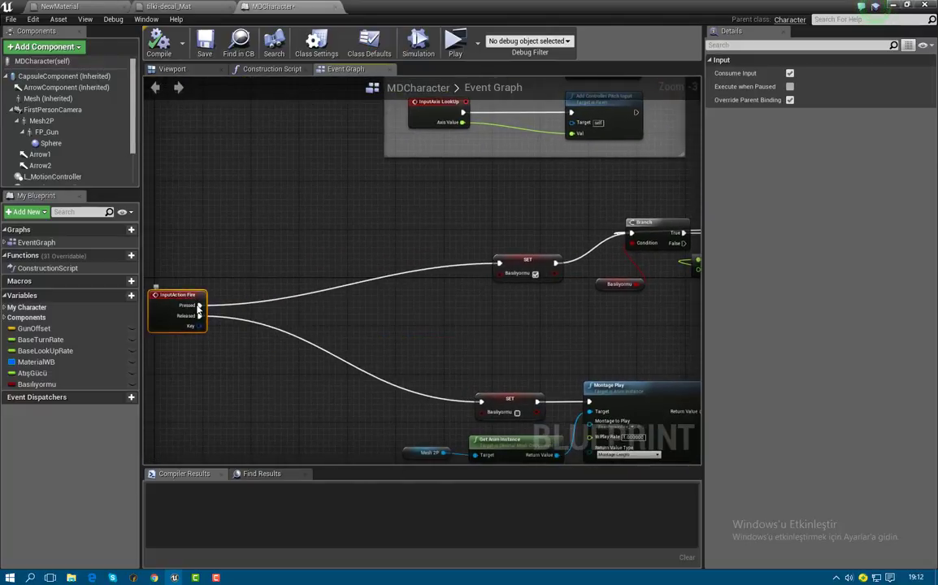
right_click(197, 307)
left_click(195, 319)
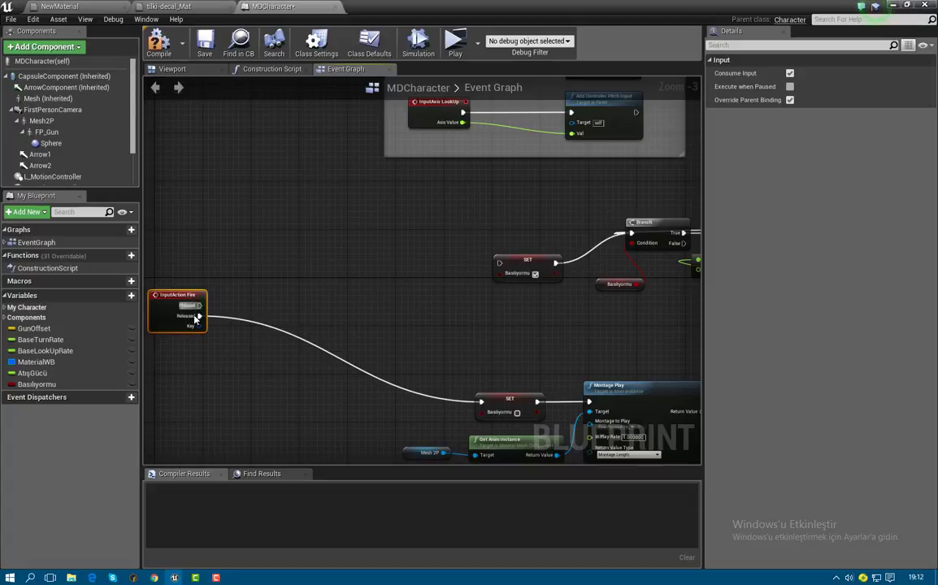
right_click(198, 317)
left_click(224, 332)
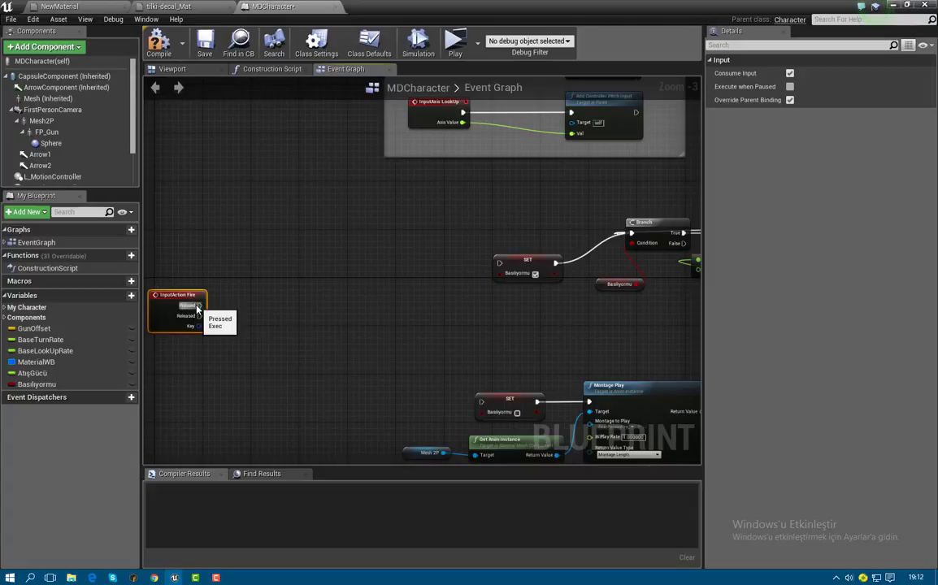
Step: Add a Spawn Decal at Location node off Fire's Pressed output and arrange the nodes
left_click_drag(197, 307, 265, 298)
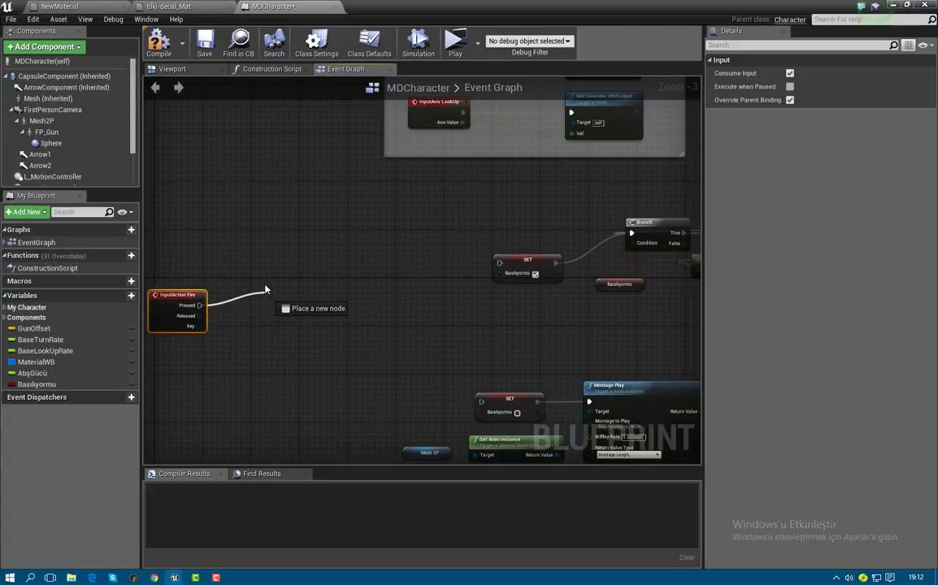
left_click_drag(265, 290, 264, 289)
type("spawndecal")
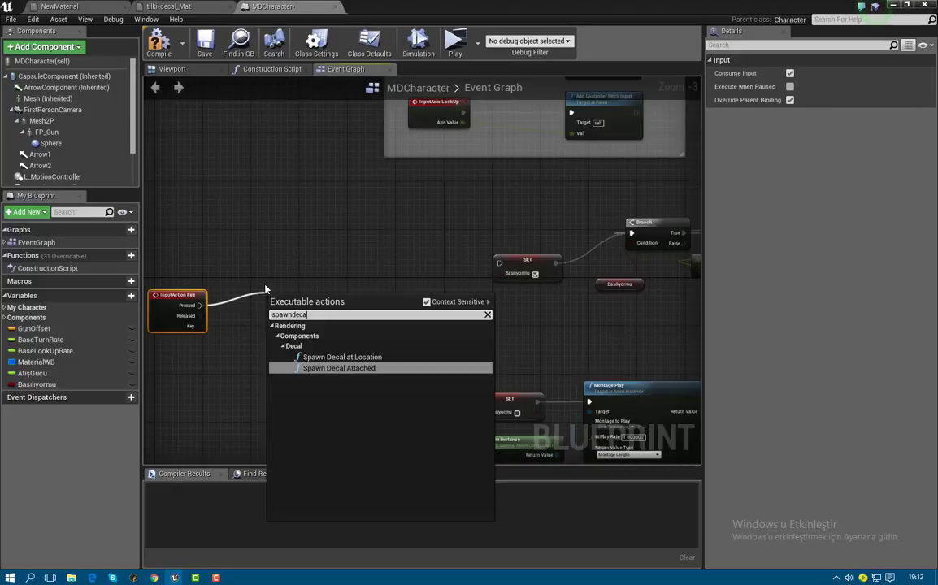
left_click(342, 356)
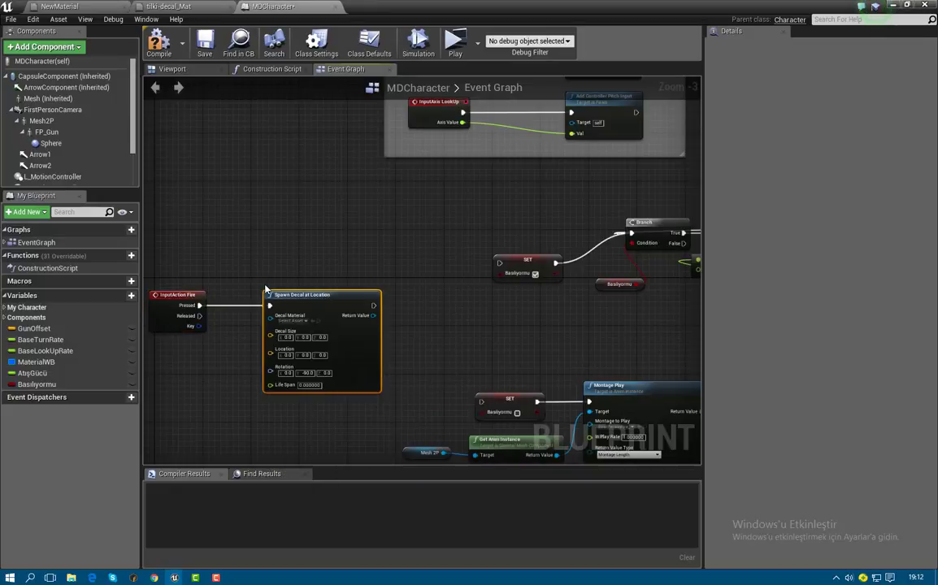
left_click_drag(308, 303, 325, 291)
scroll(237, 305, "up", 3)
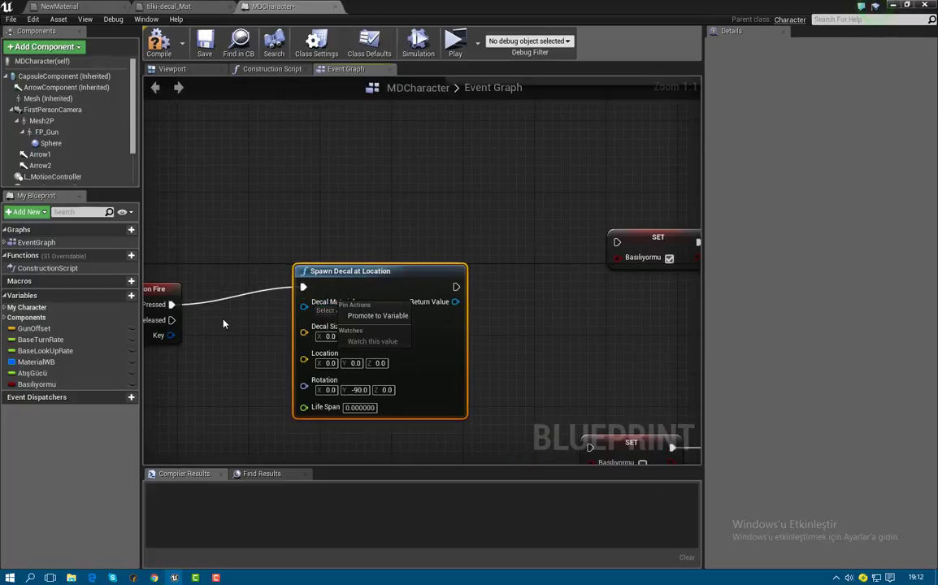
right_click_drag(219, 318, 474, 297)
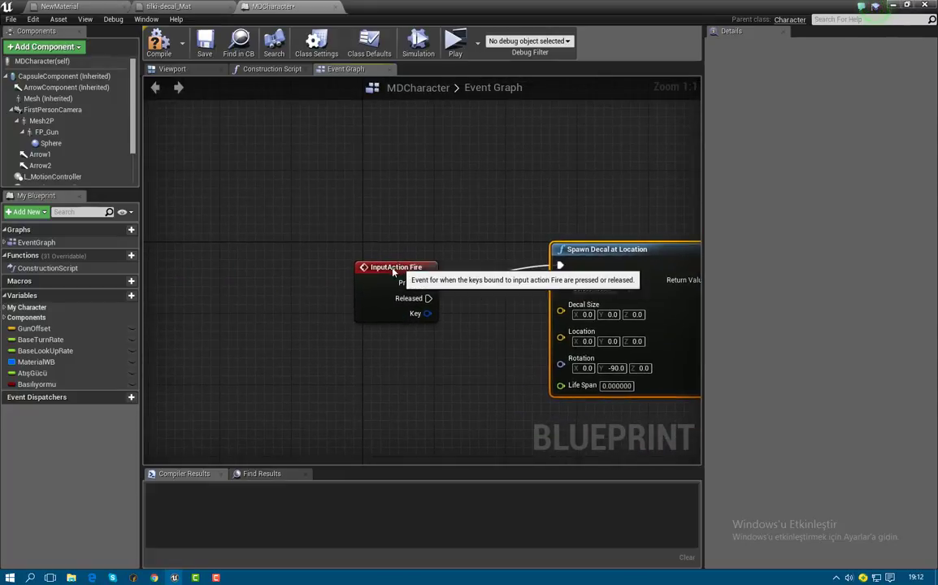
mouse_move(377, 274)
left_mouse_down()
mouse_move(181, 257)
mouse_move(275, 269)
left_mouse_up()
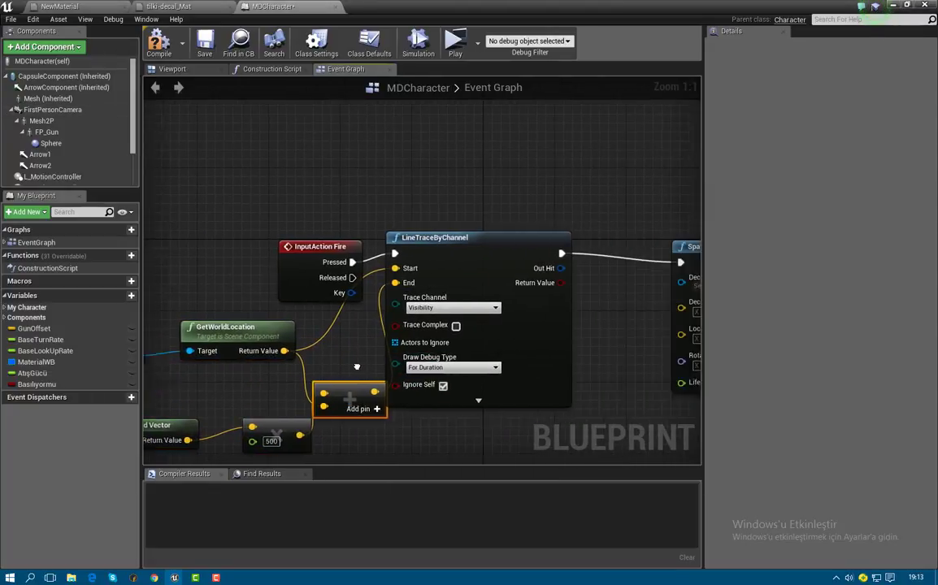
right_click_drag(682, 281, 455, 280)
left_click_drag(580, 239, 660, 230)
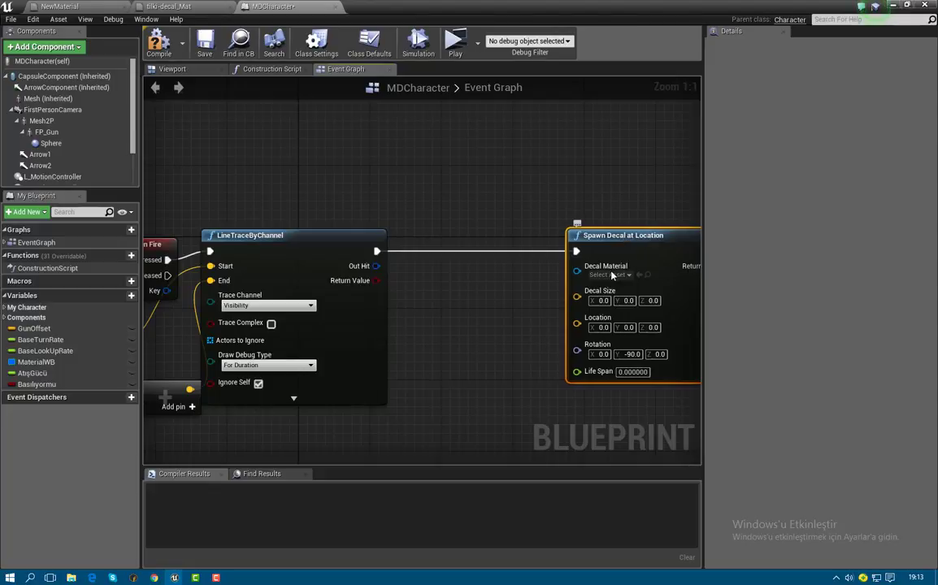
Step: Set the decal material to tilki-decal_Mat and add a Branch on the trace's Return Value
left_click(610, 274)
type("til")
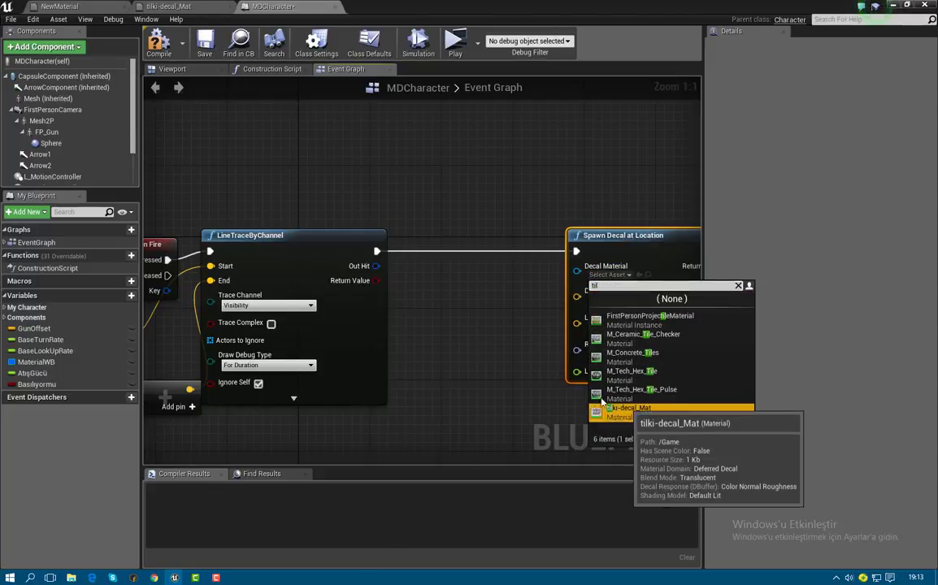
left_click(626, 410)
left_click_drag(376, 280, 431, 274)
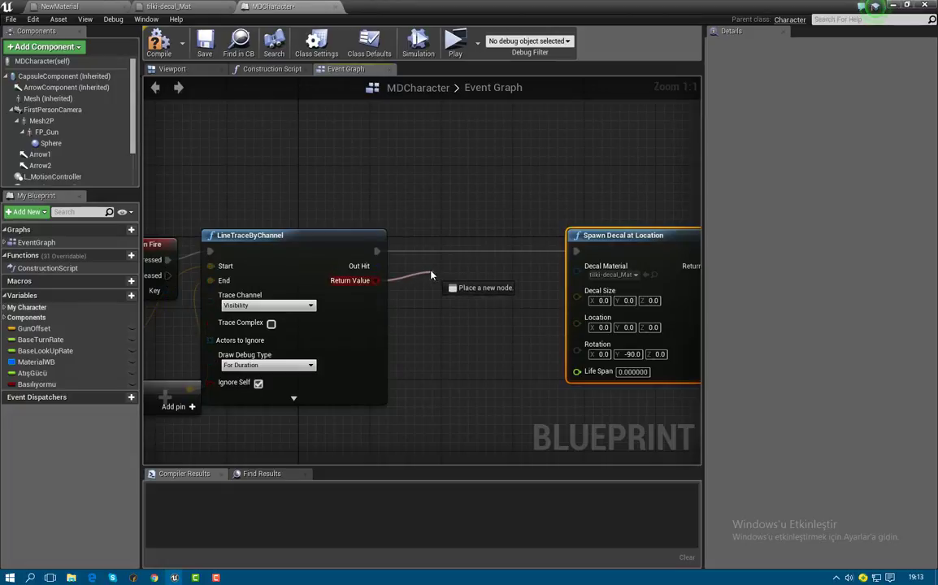
type("bra")
key("Return")
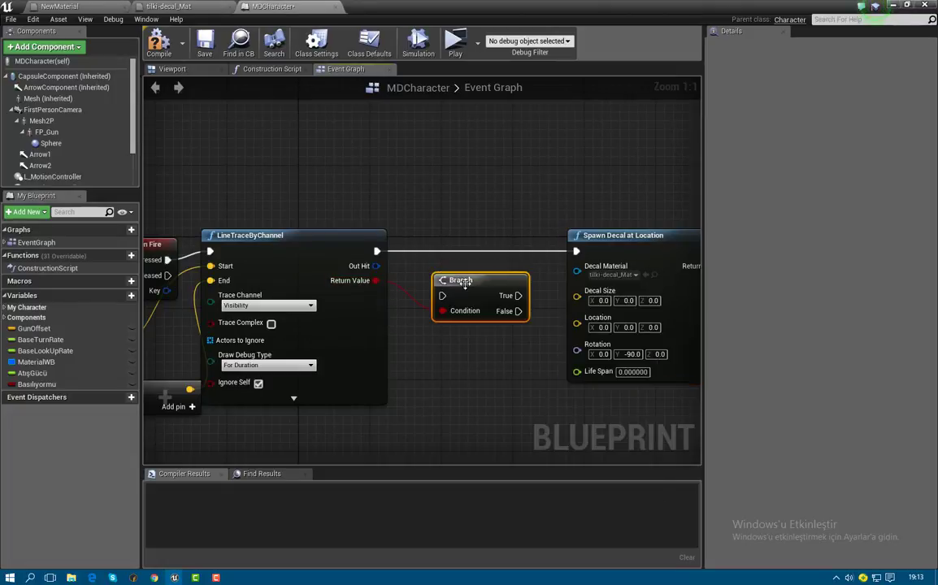
mouse_move(436, 256)
left_mouse_down()
mouse_move(418, 238)
mouse_move(377, 254)
mouse_move(412, 343)
mouse_move(417, 306)
left_mouse_up()
Step: Break the hit result, feed Impact Point into Location, spawn only on hit, and save
type("break")
key("Return")
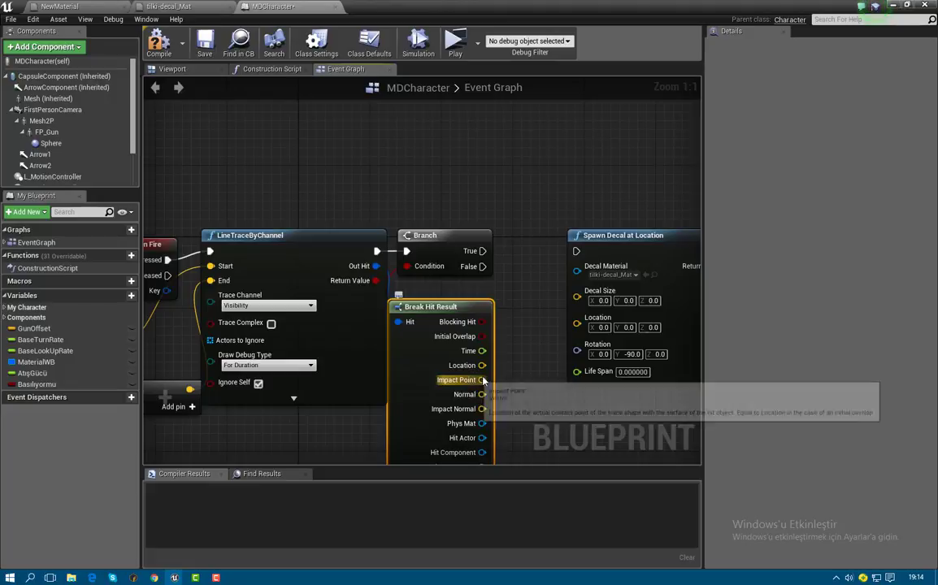
left_click_drag(481, 380, 577, 318)
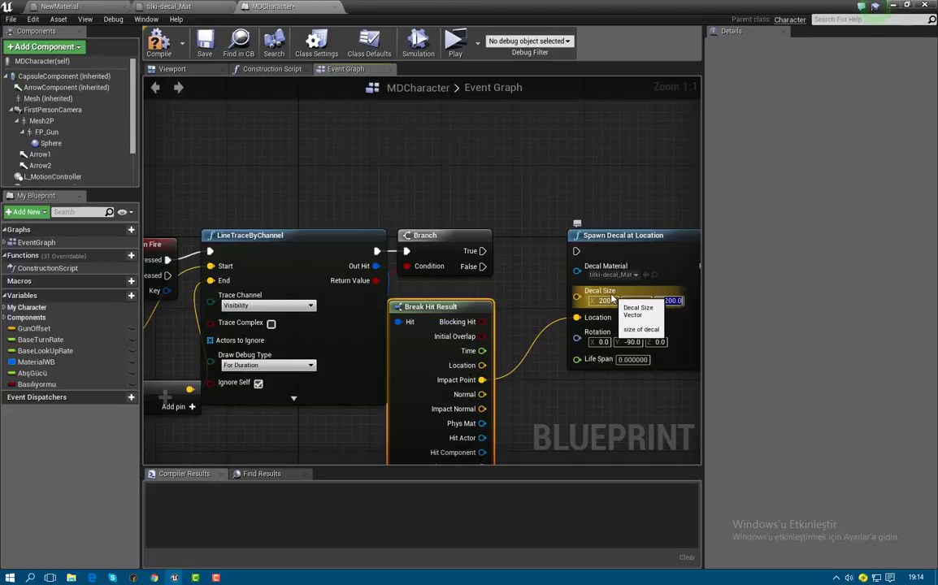
left_click_drag(481, 251, 577, 252)
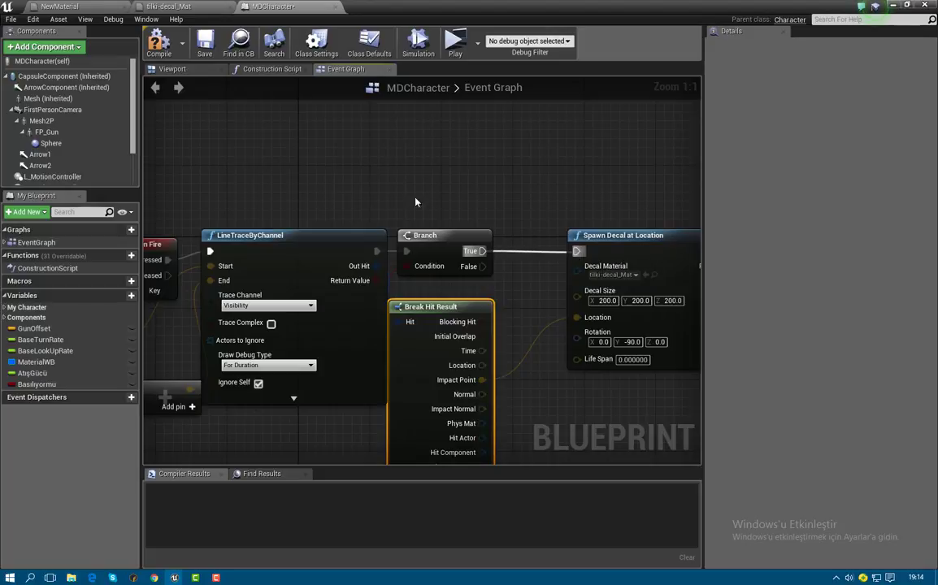
left_click(205, 42)
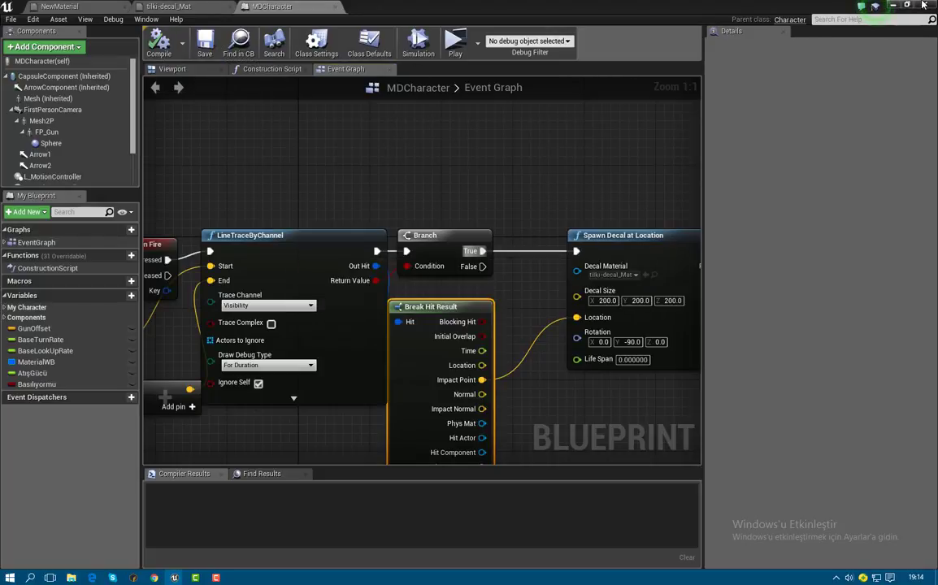
Step: Leave the blueprint editor and briefly test the game preview
key("alt+Tab")
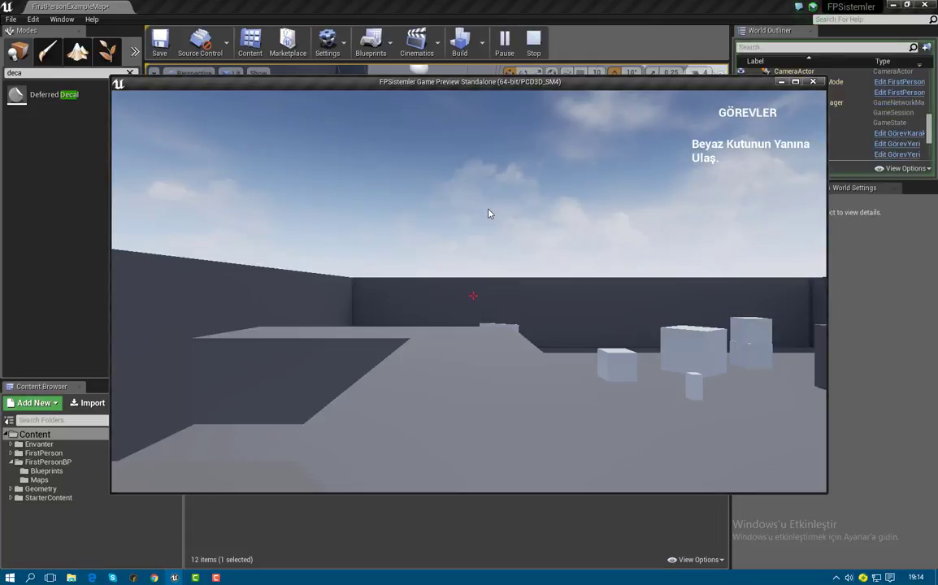
left_click(488, 214)
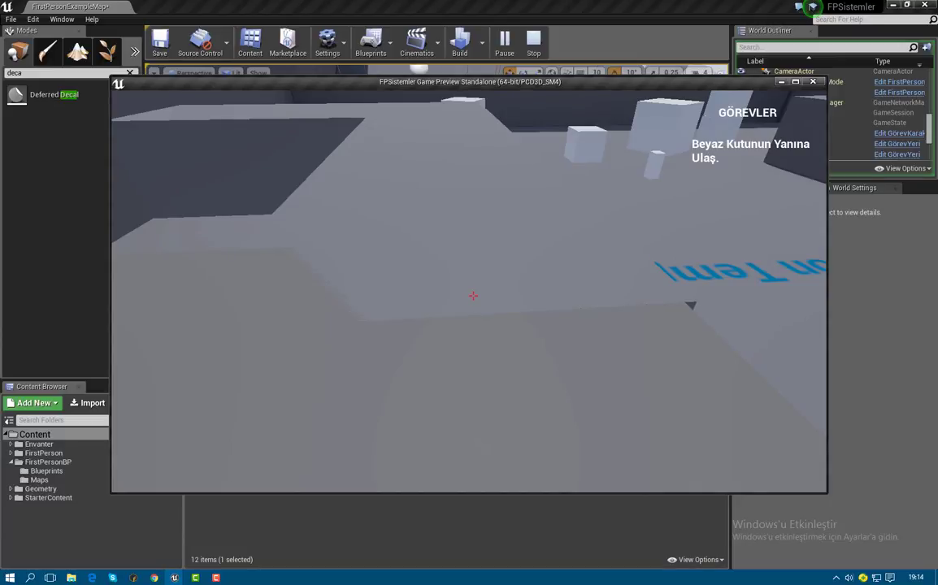
key("Escape")
Step: In World Settings, change Default Pawn Class from GörevKarakter to MDCharacter
left_click(854, 189)
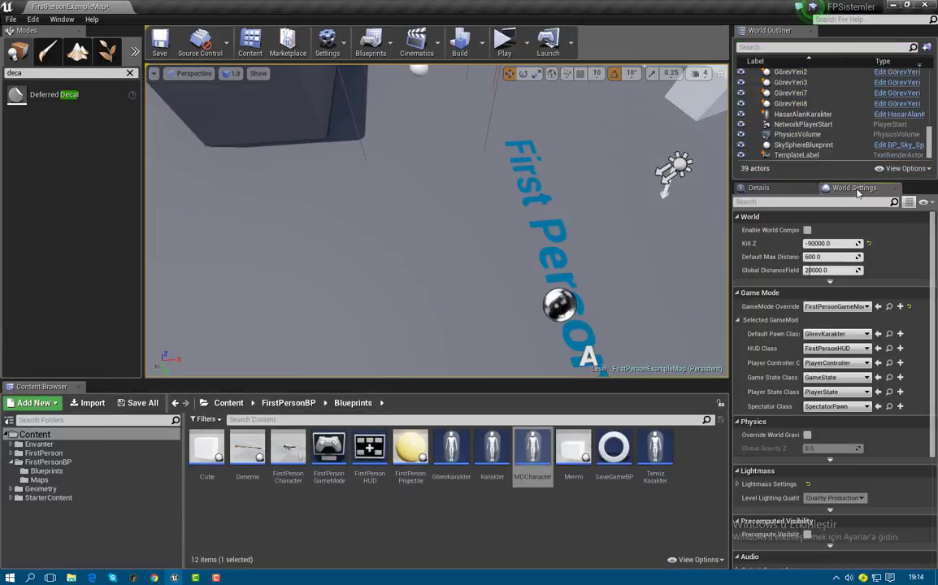
left_click(820, 335)
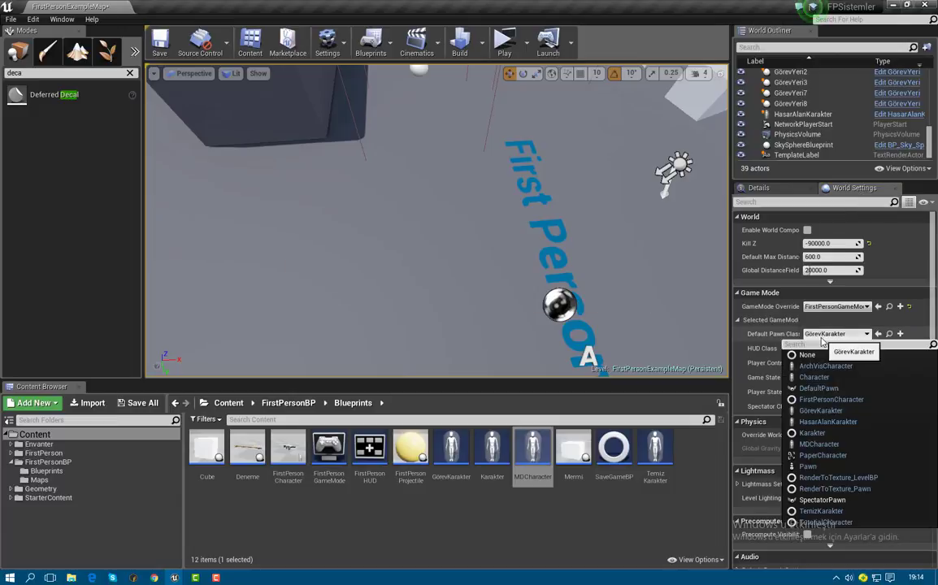
left_click(809, 444)
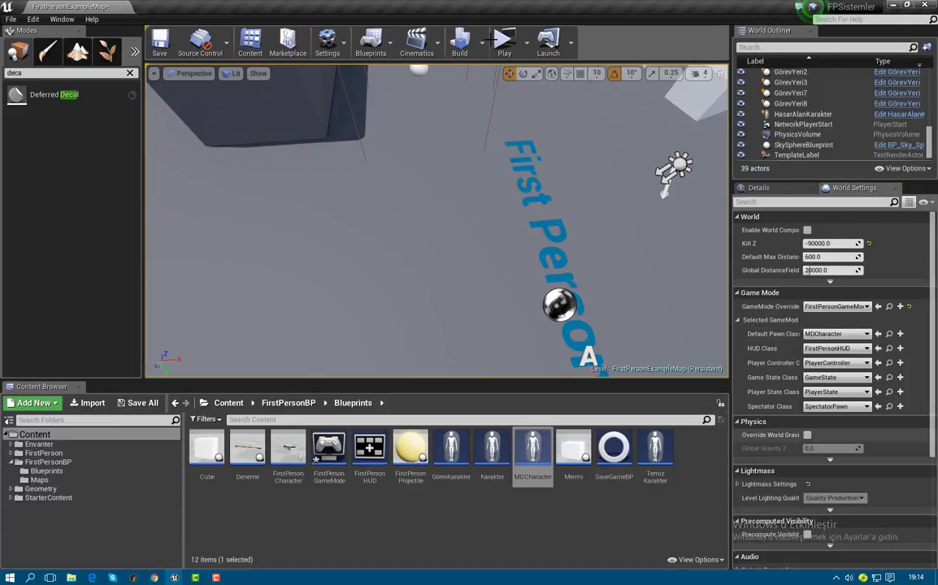
left_click(504, 40)
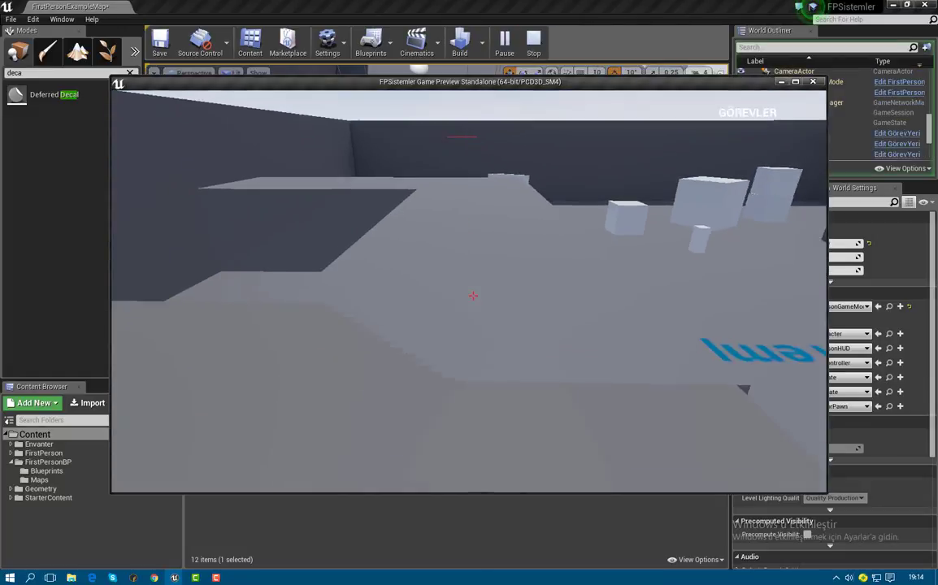
left_click(473, 296)
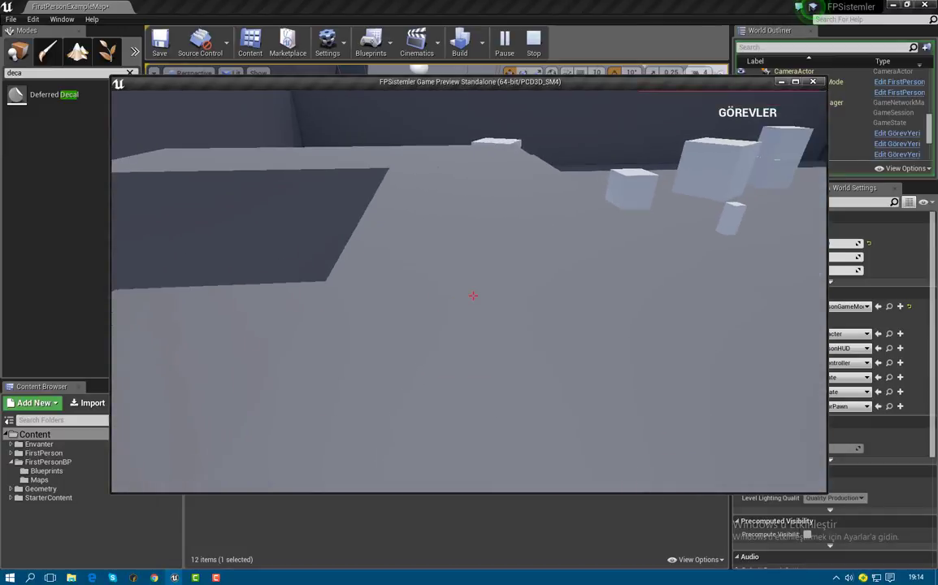
left_click(473, 295)
left_click(471, 295)
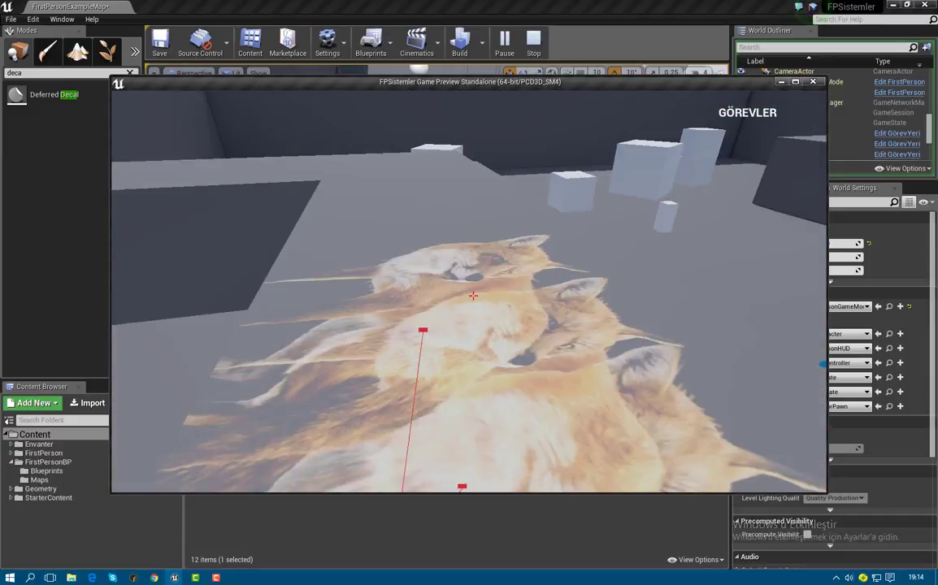
left_click(472, 295)
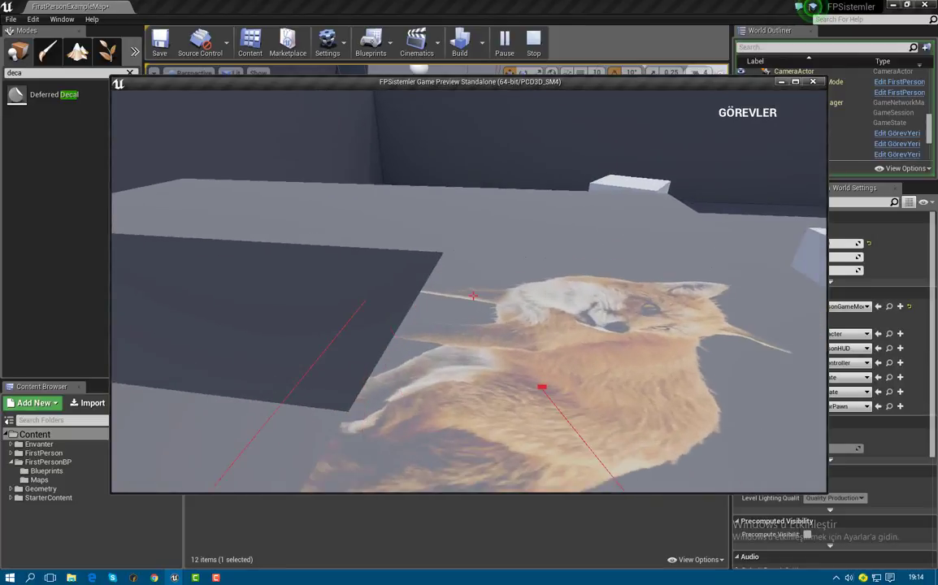
left_click(472, 296)
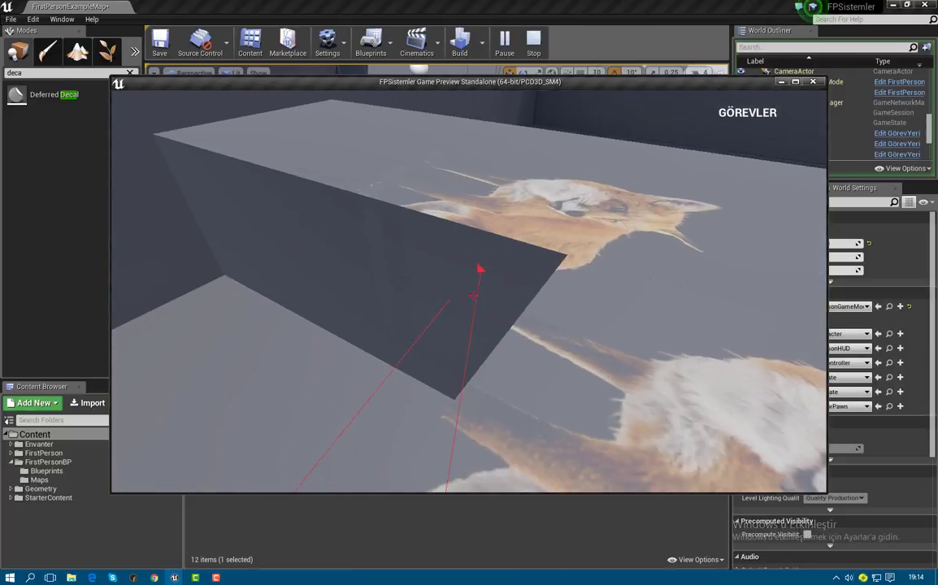
left_click(473, 296)
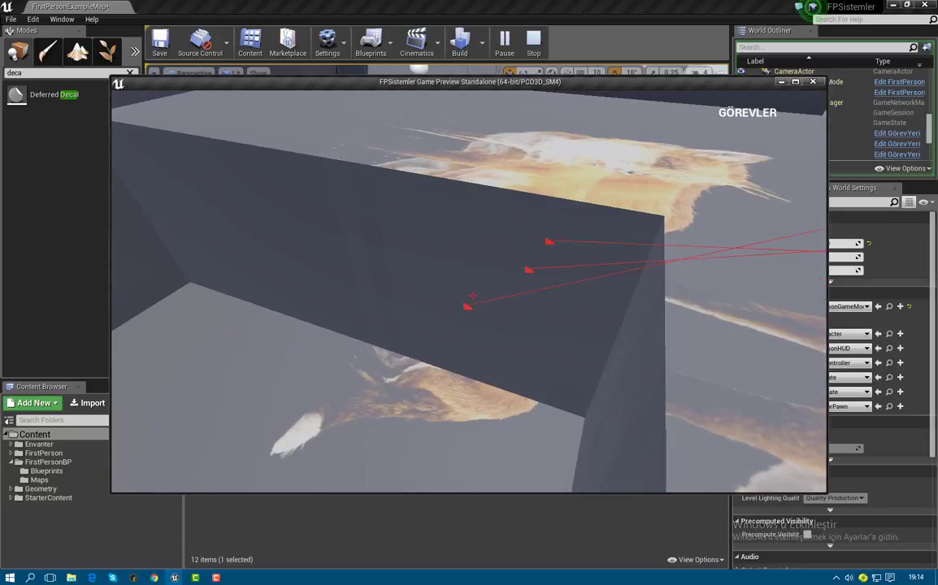
left_click(473, 295)
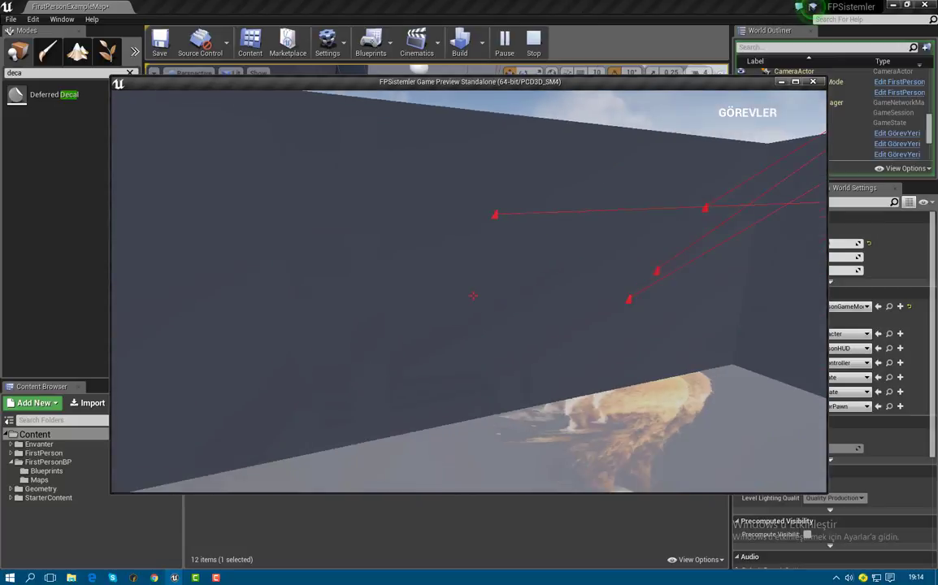
key("Escape")
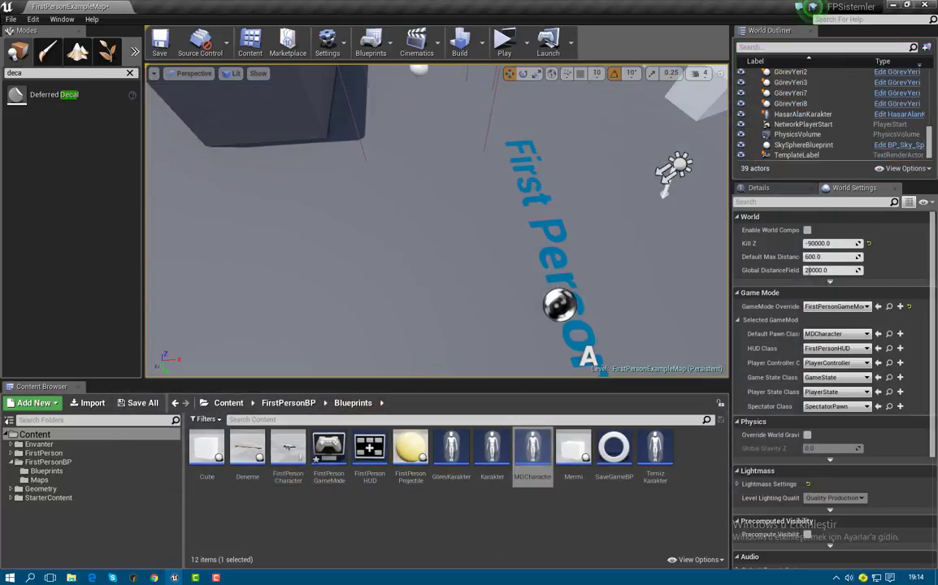
Step: Fly the viewport over the boxes and close in on the fox decal
right_click_drag(436, 220, 455, 195)
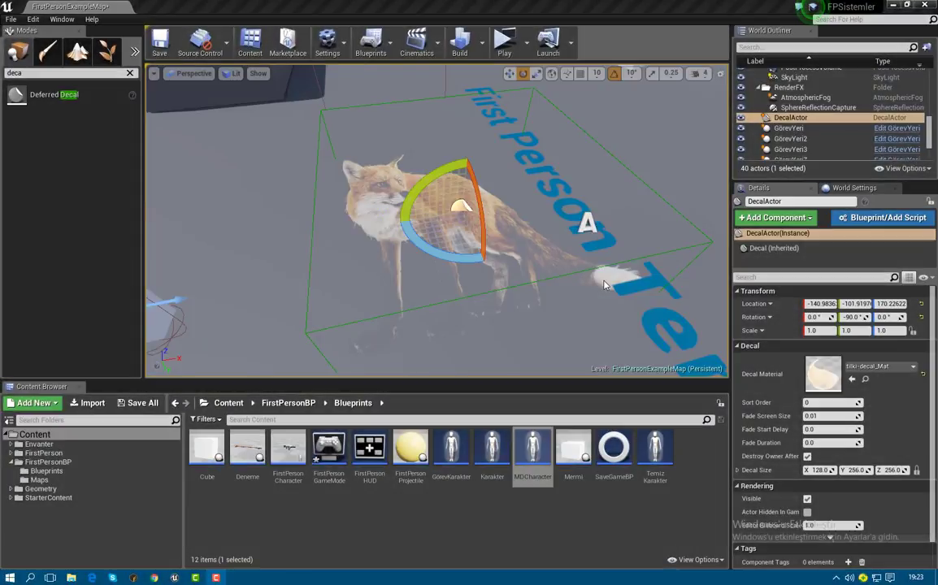
left_click_drag(564, 266, 414, 258)
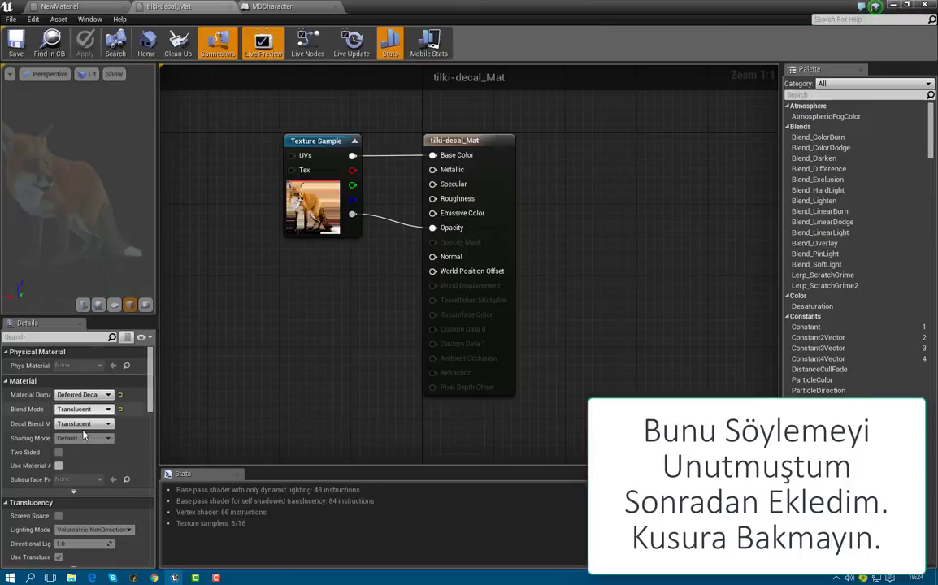
Step: Set tilki-decal_Mat's Decal Blend Mode to Stain and save the material
left_click_drag(55, 424, 65, 424)
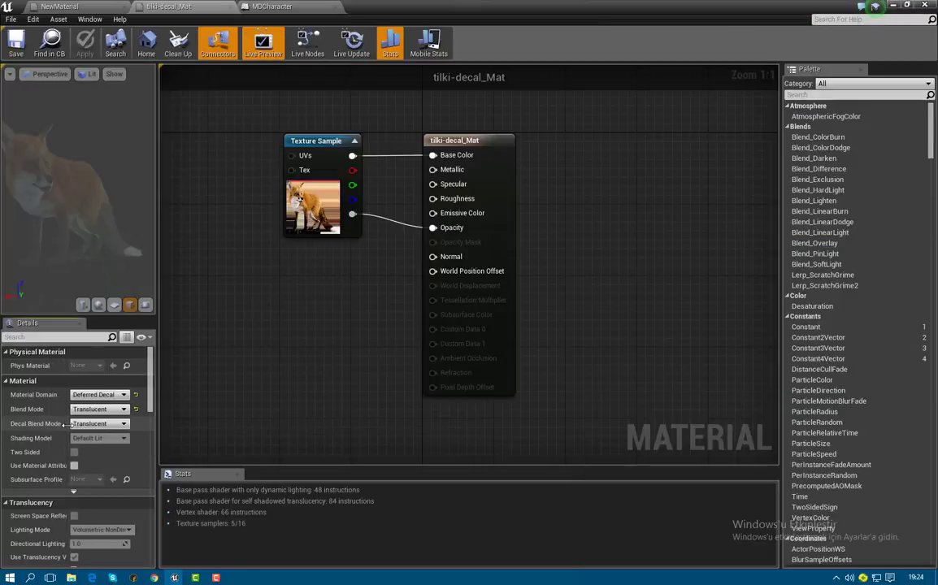
left_click(91, 424)
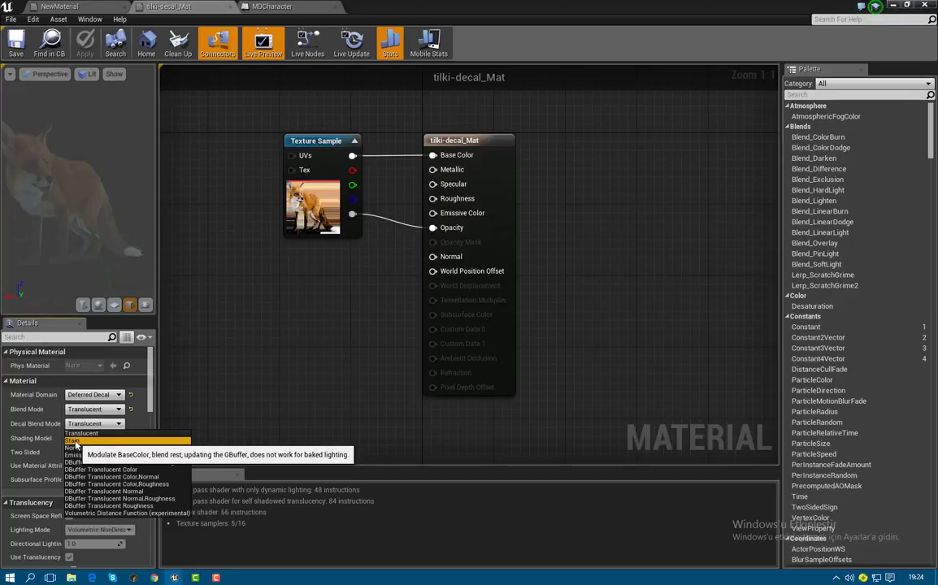
left_click(76, 443)
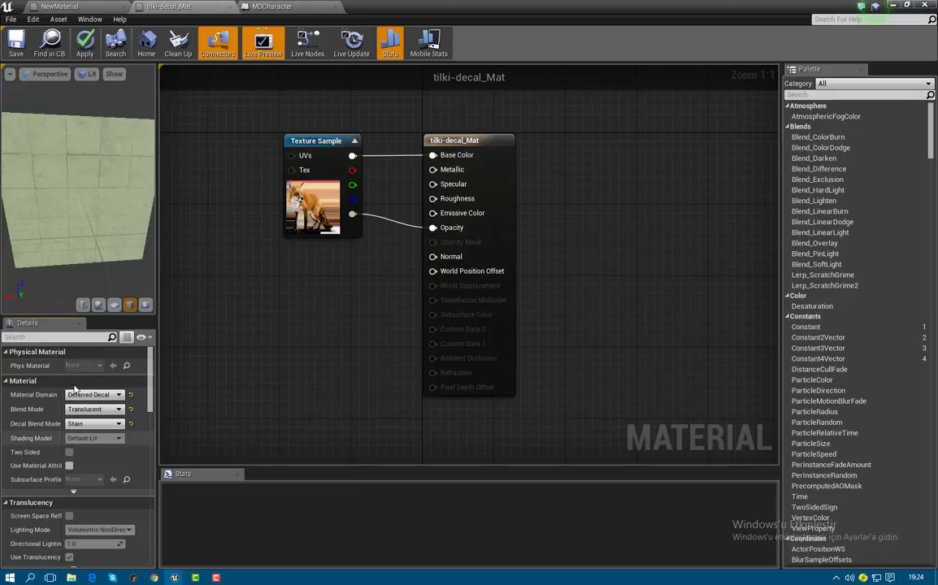
left_click(15, 41)
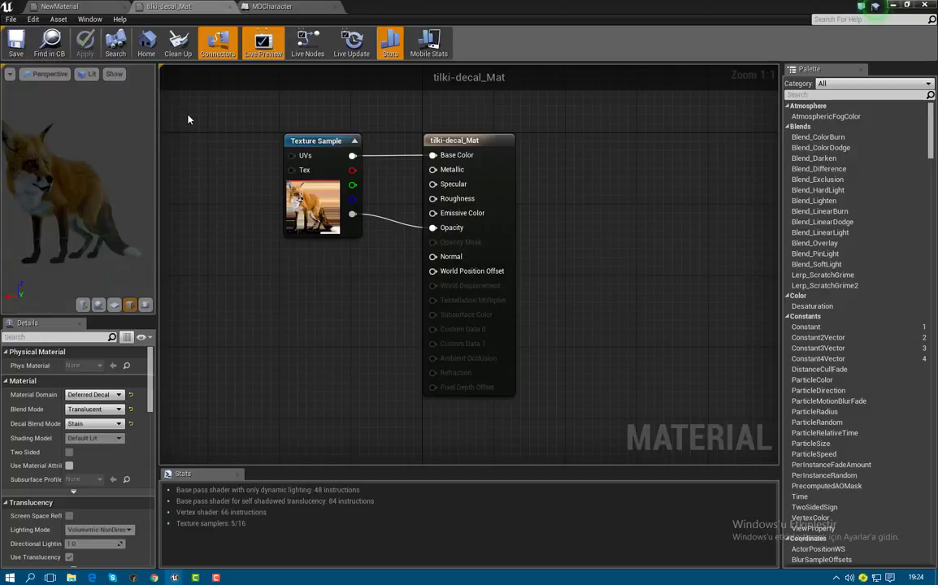
Step: Return to the level, select the TemplateLabel, pull the view back, then switch to Chrome
left_click(893, 5)
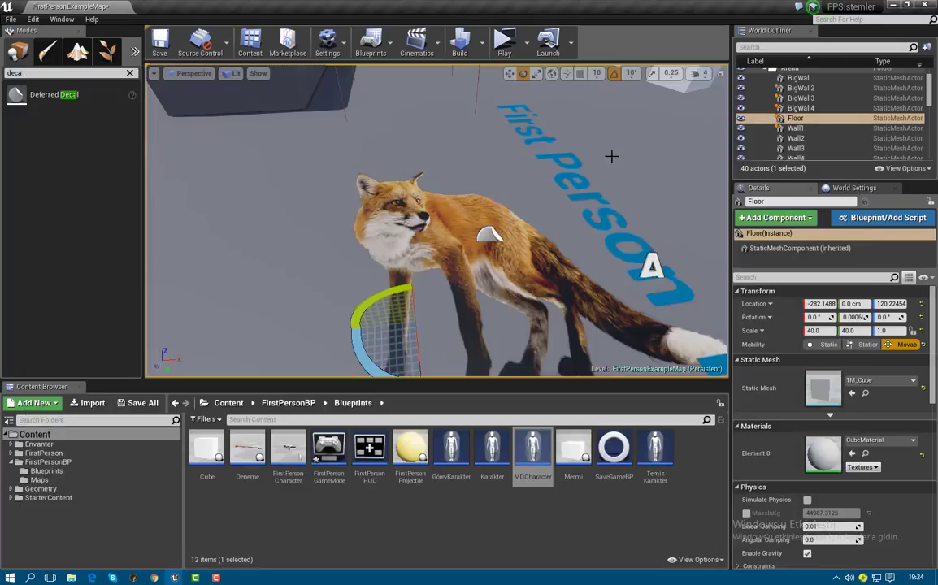
left_click(650, 267)
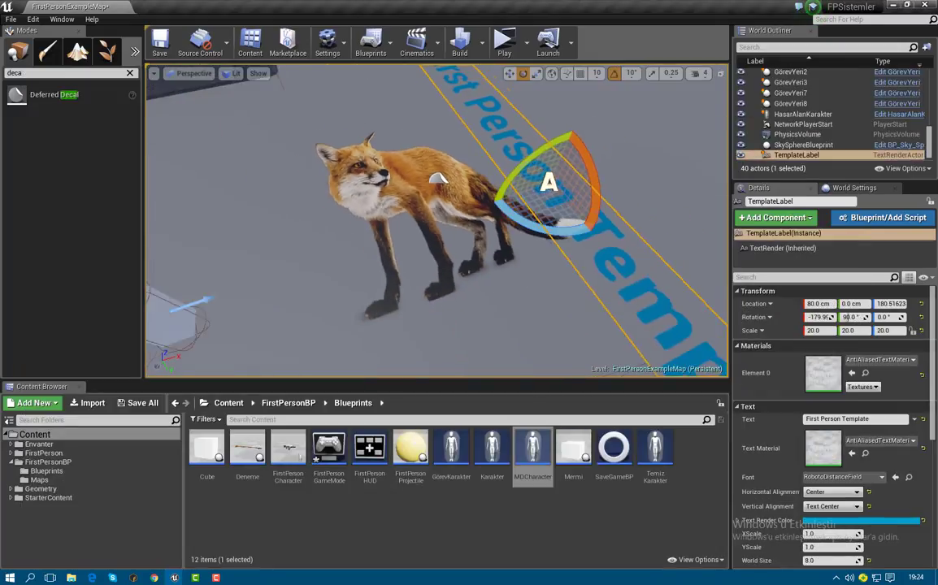
left_click_drag(587, 158, 588, 187)
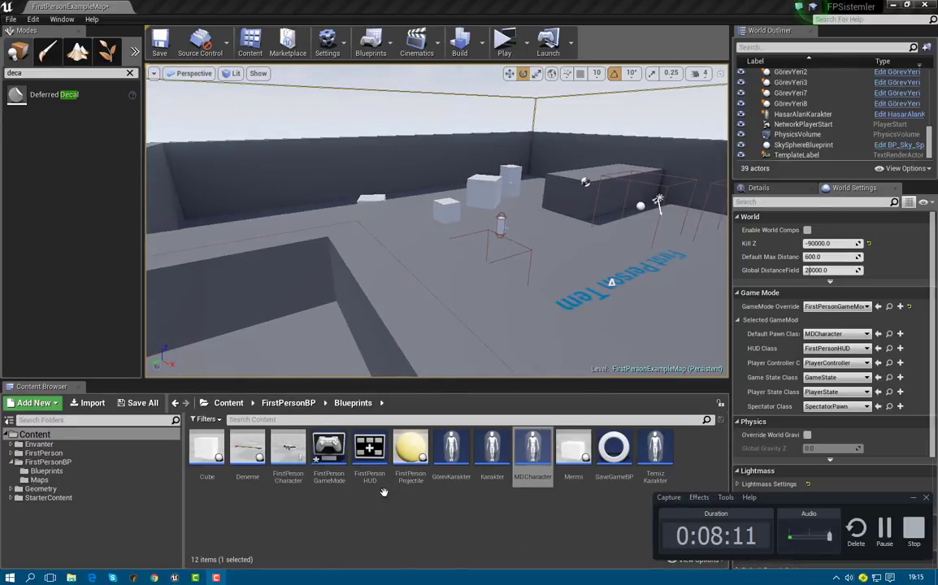
left_click(154, 577)
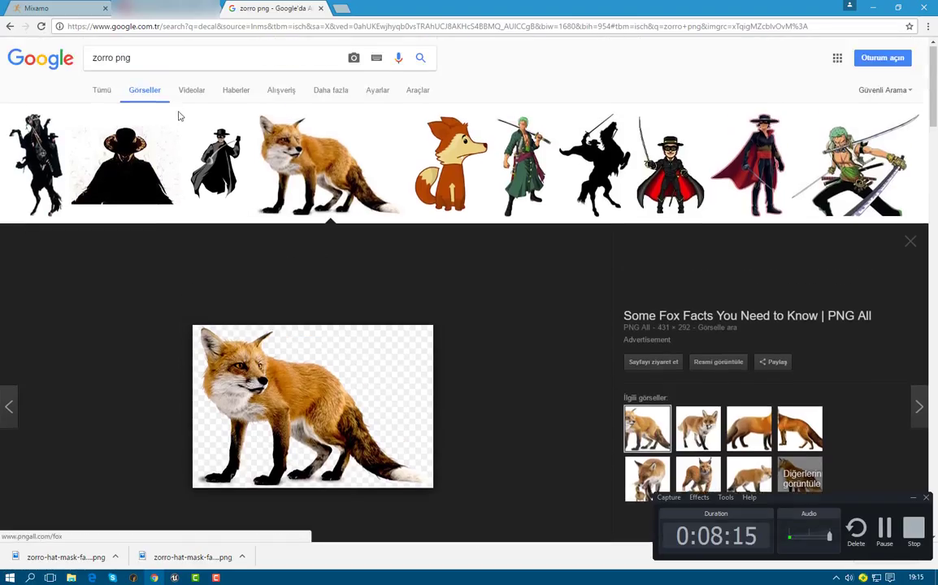
Step: Replace 'zorro' with 'blood' to search Google Images for 'blood png'
double_click(112, 60)
type("bl")
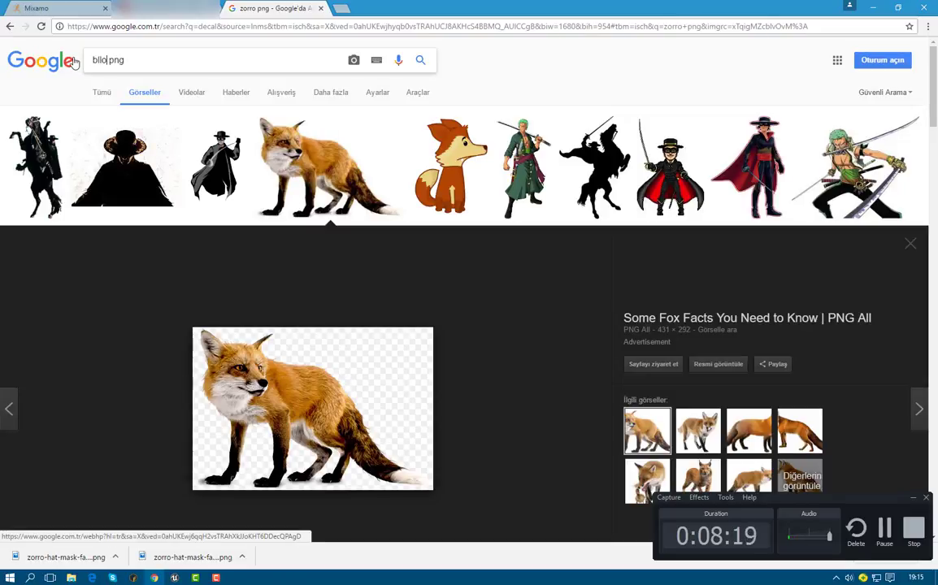
type("o")
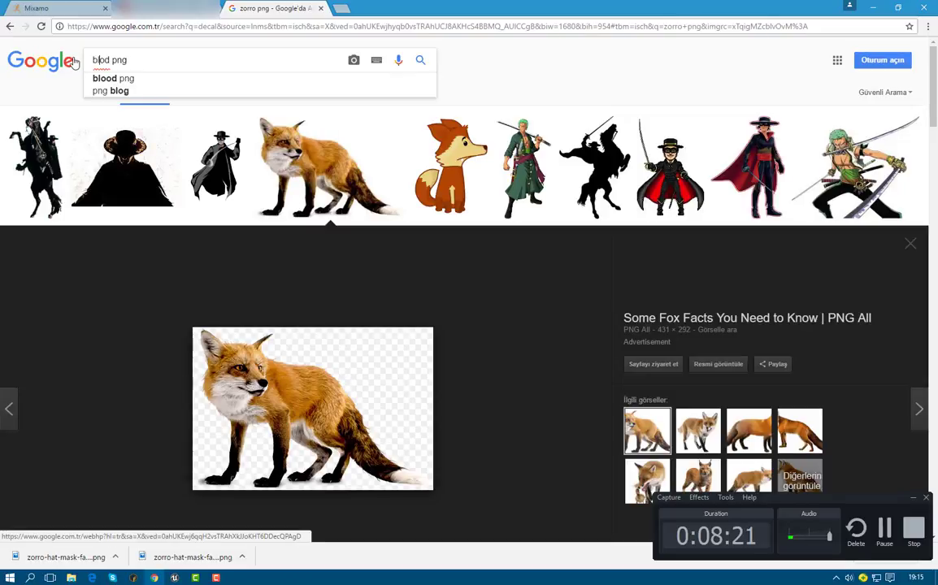
key("Return")
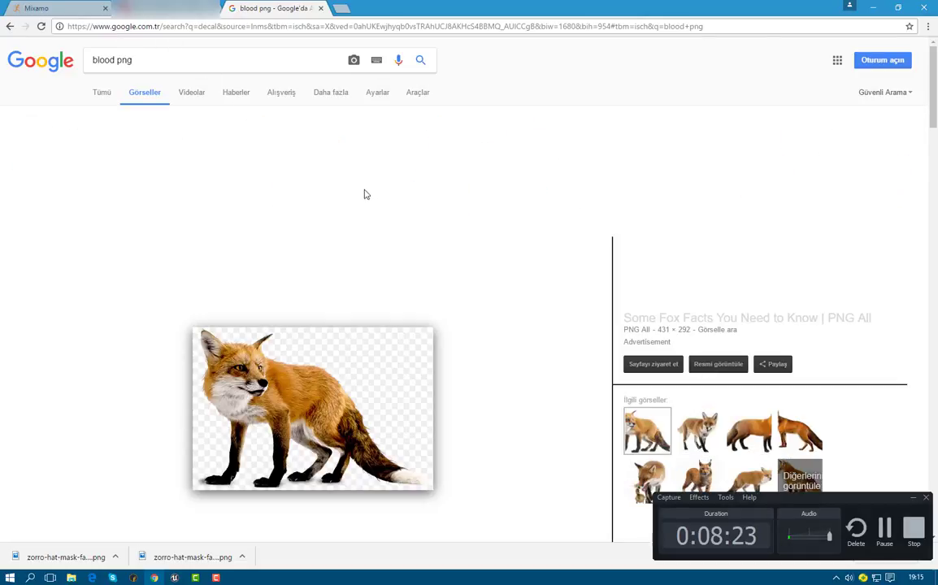